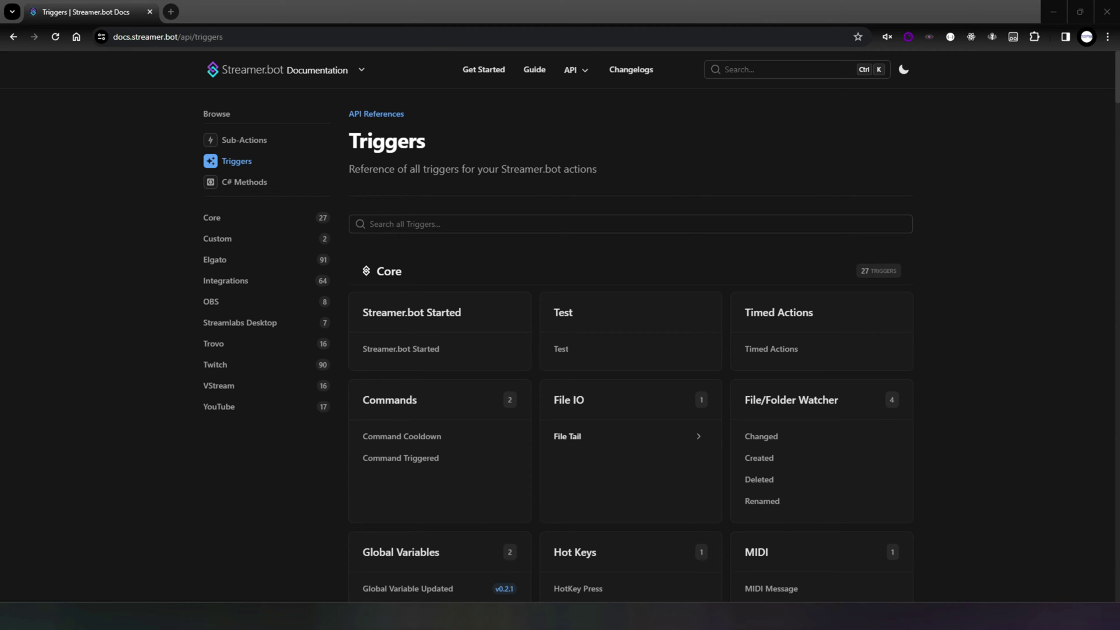
Examine the trigger categories in the Streamer.bot API reference, from Core through YouTube
scroll(433, 307, "down", 1)
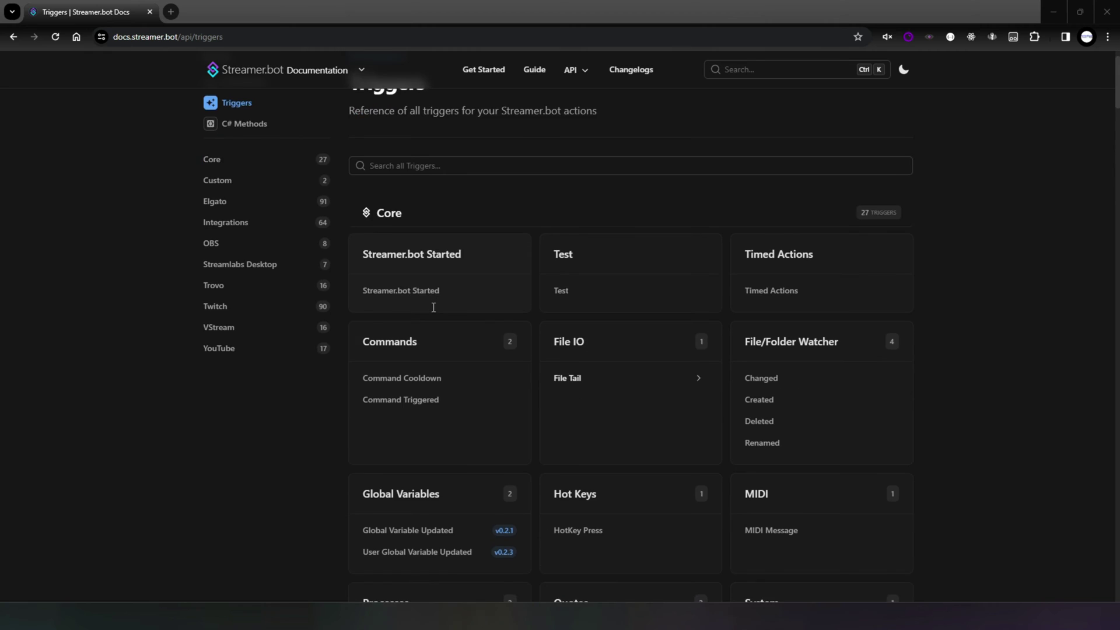
scroll(434, 307, "down", 6)
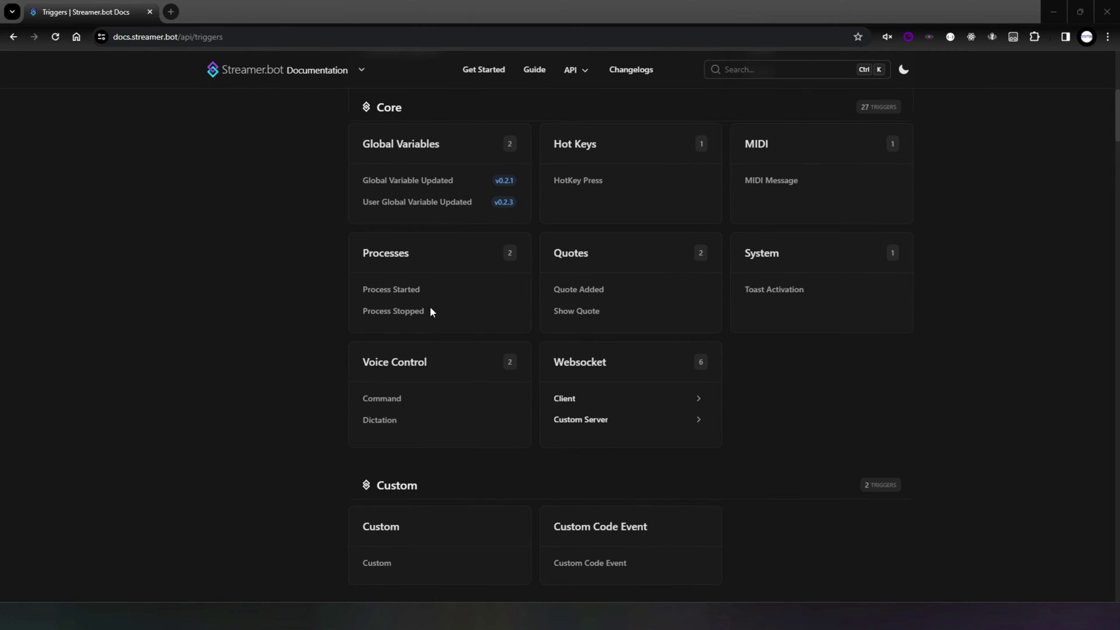
scroll(431, 309, "down", 9)
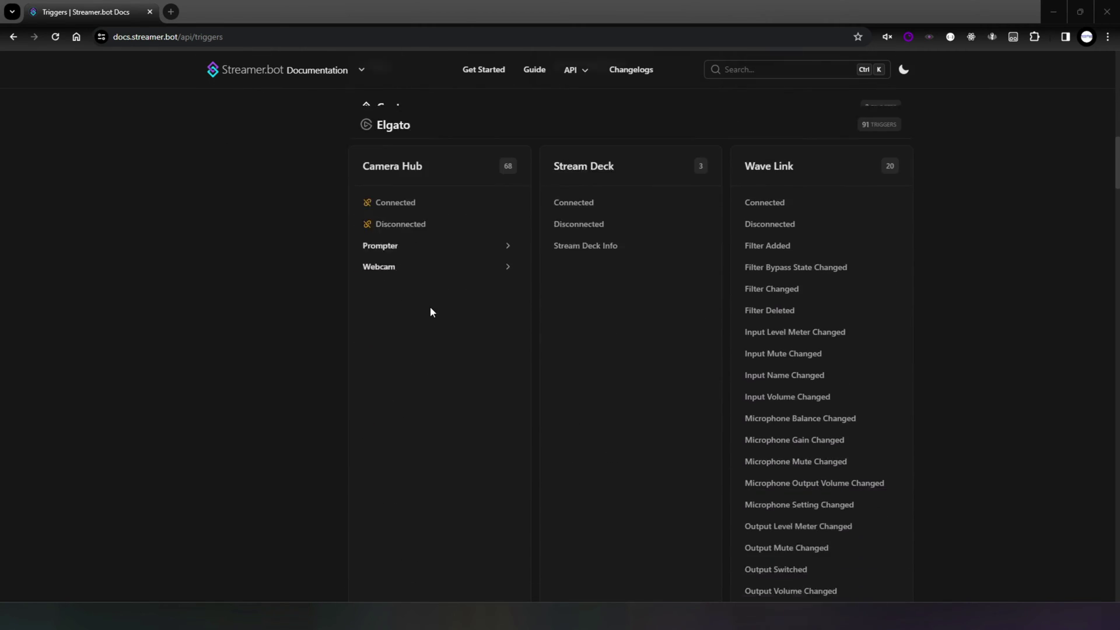
scroll(431, 309, "down", 4)
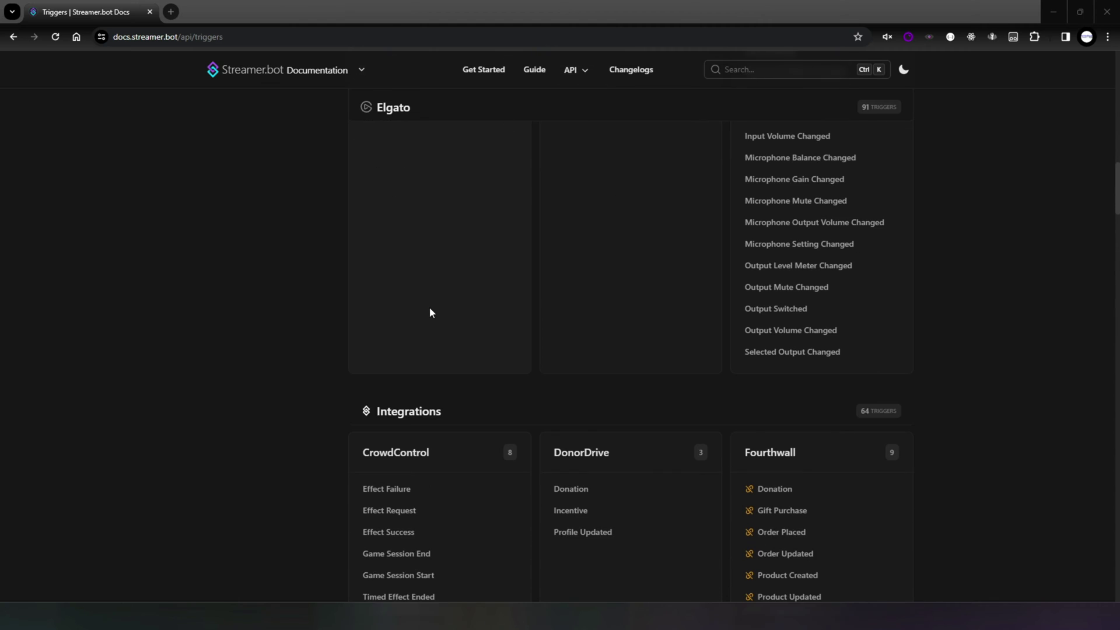
scroll(430, 312, "down", 8)
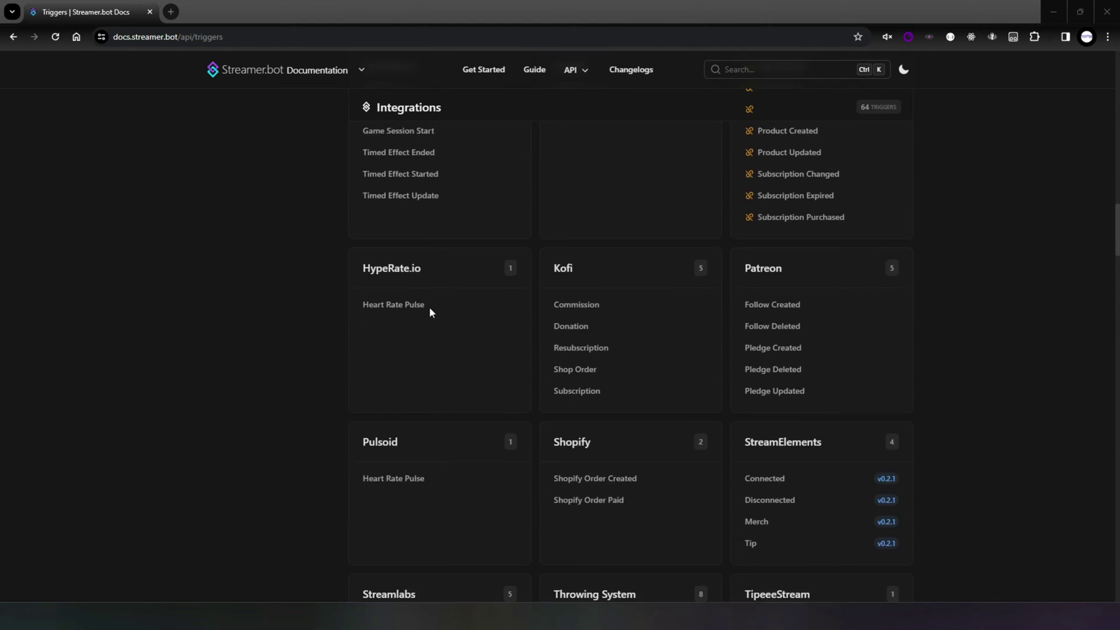
scroll(430, 312, "down", 12)
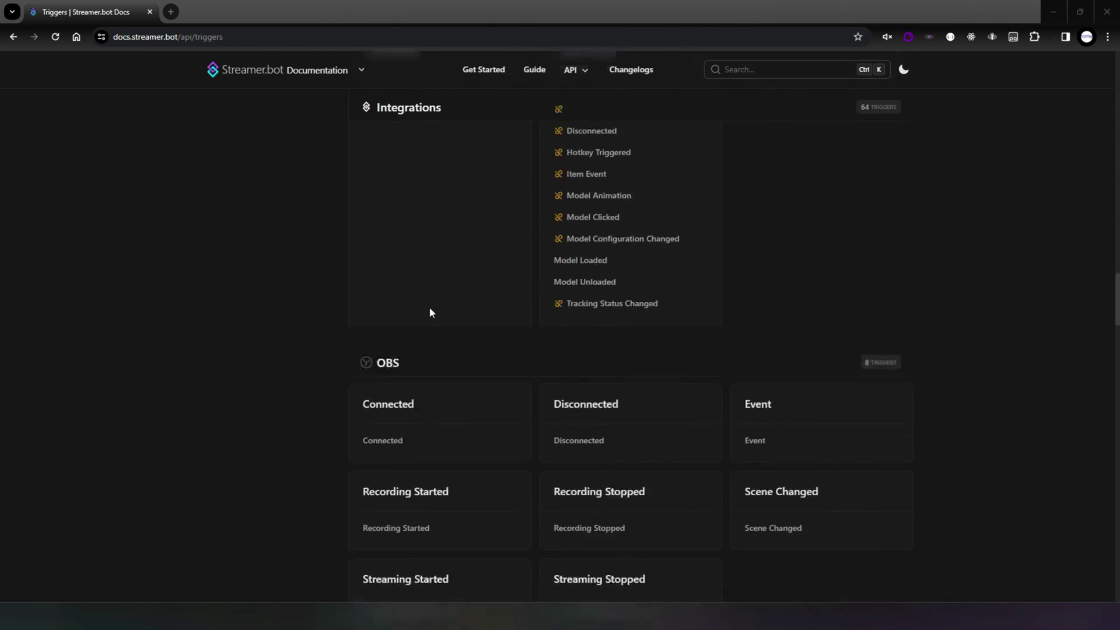
scroll(429, 313, "down", 12)
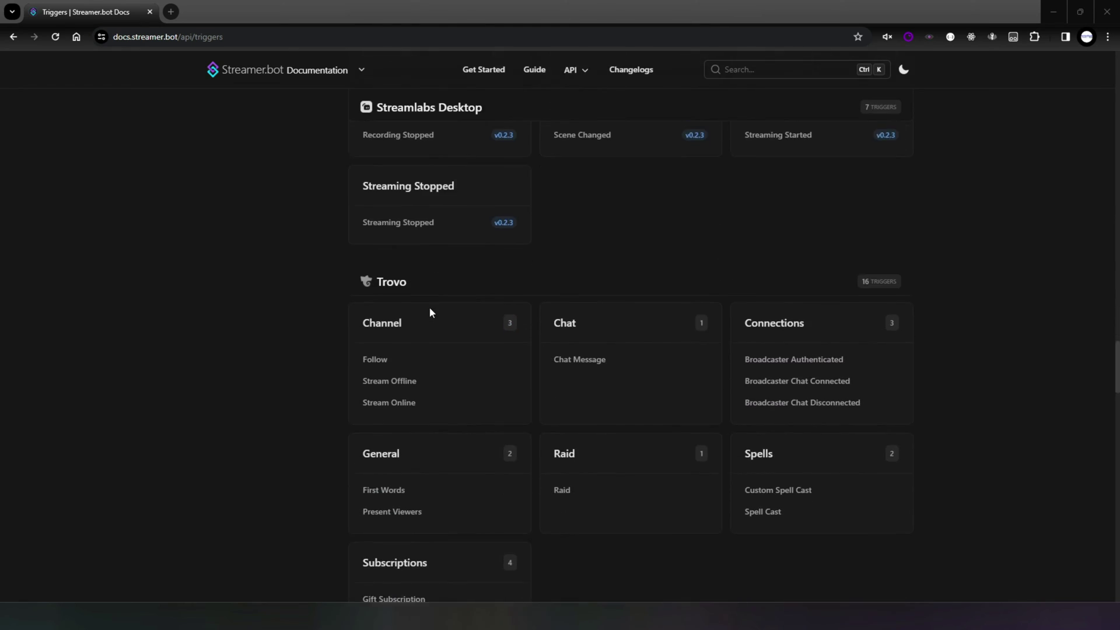
scroll(429, 313, "down", 14)
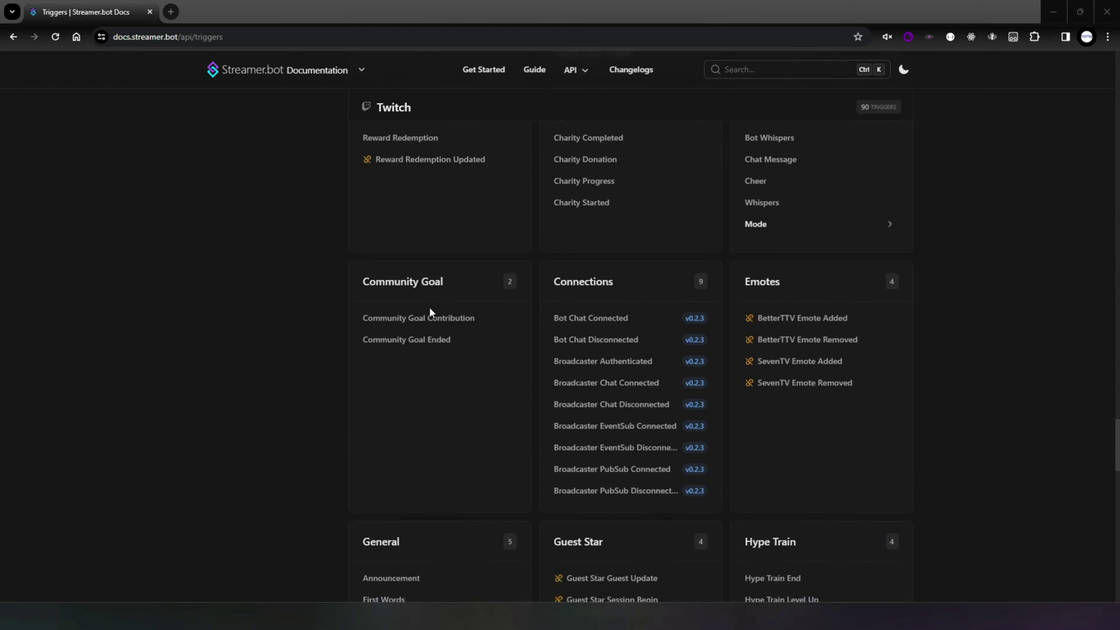
scroll(429, 312, "down", 13)
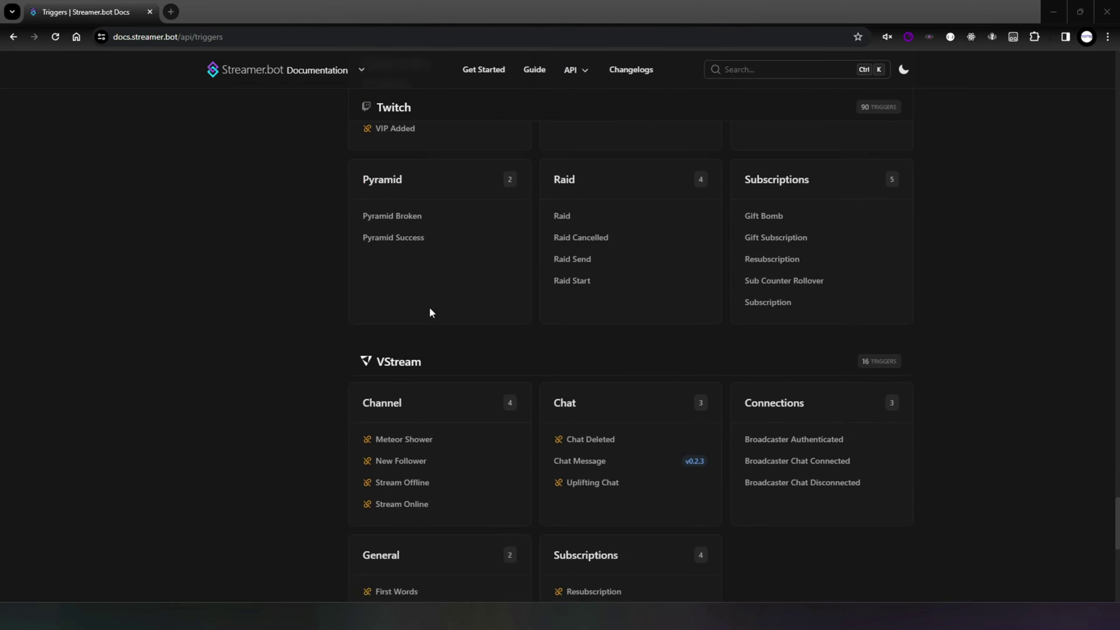
scroll(430, 308, "down", 9)
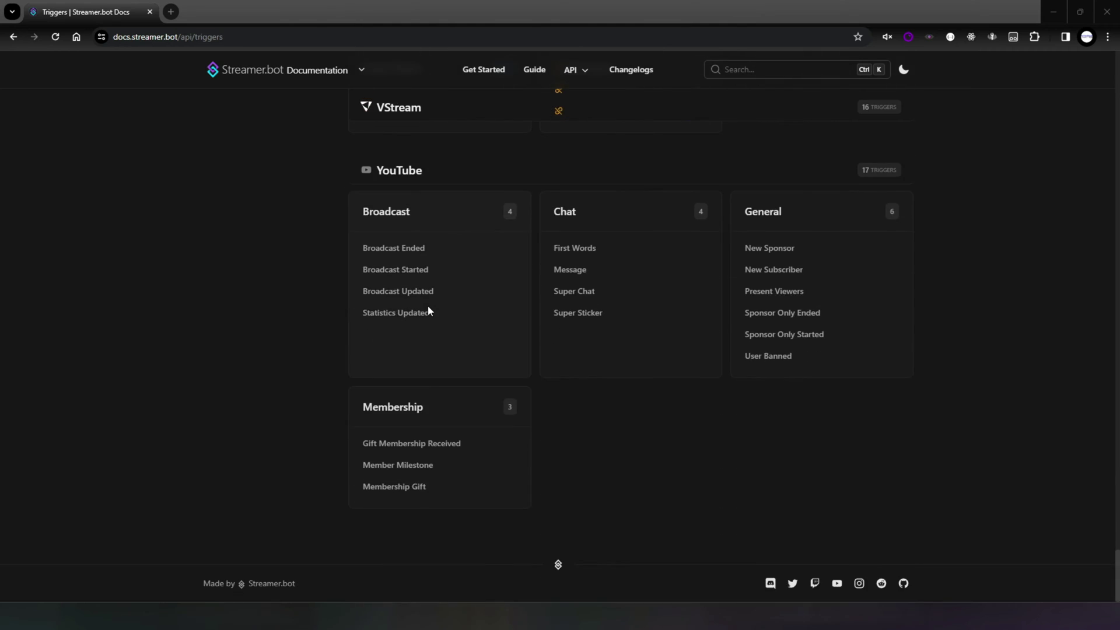
Switch to Streamer.bot and add a Core Test trigger to the "0 - No Trigger" action
mouse_move(764, 617)
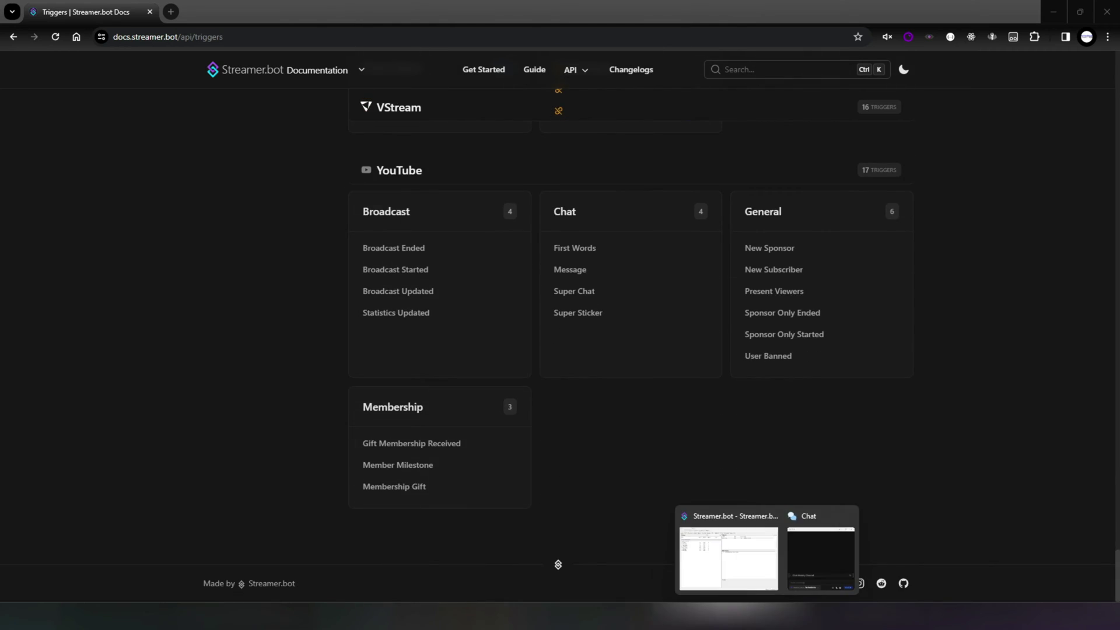
left_click(728, 558)
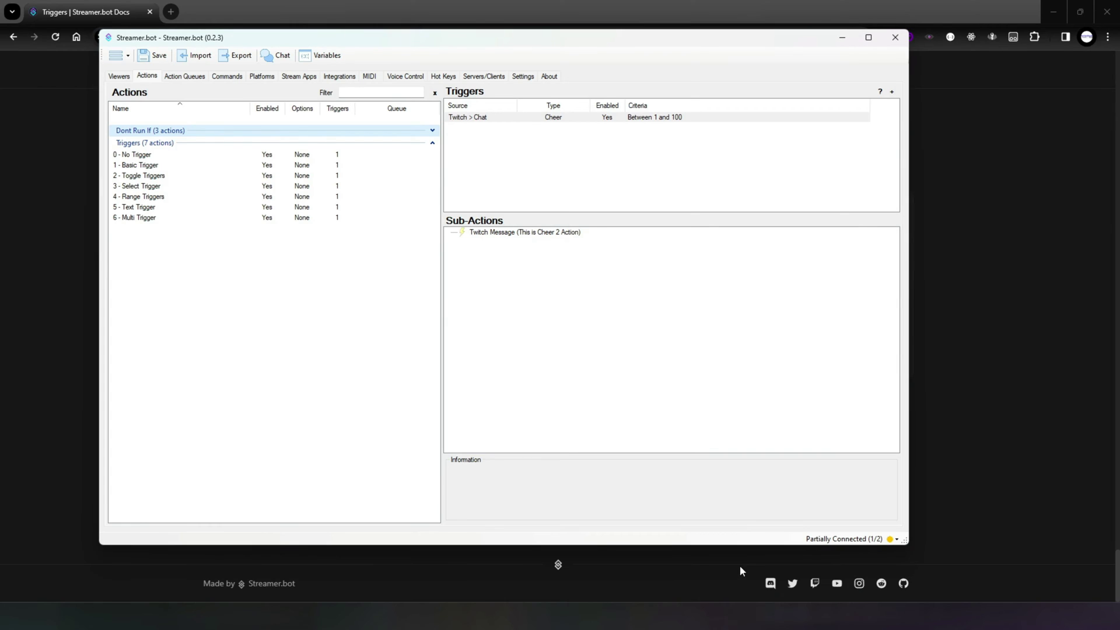
left_click(137, 155)
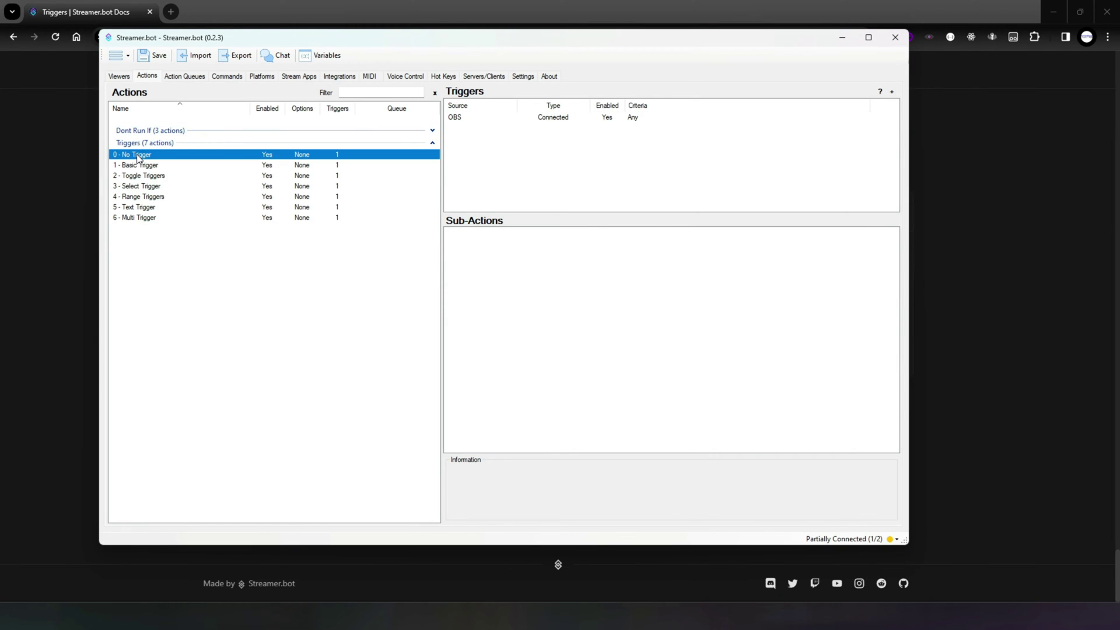
right_click(461, 141)
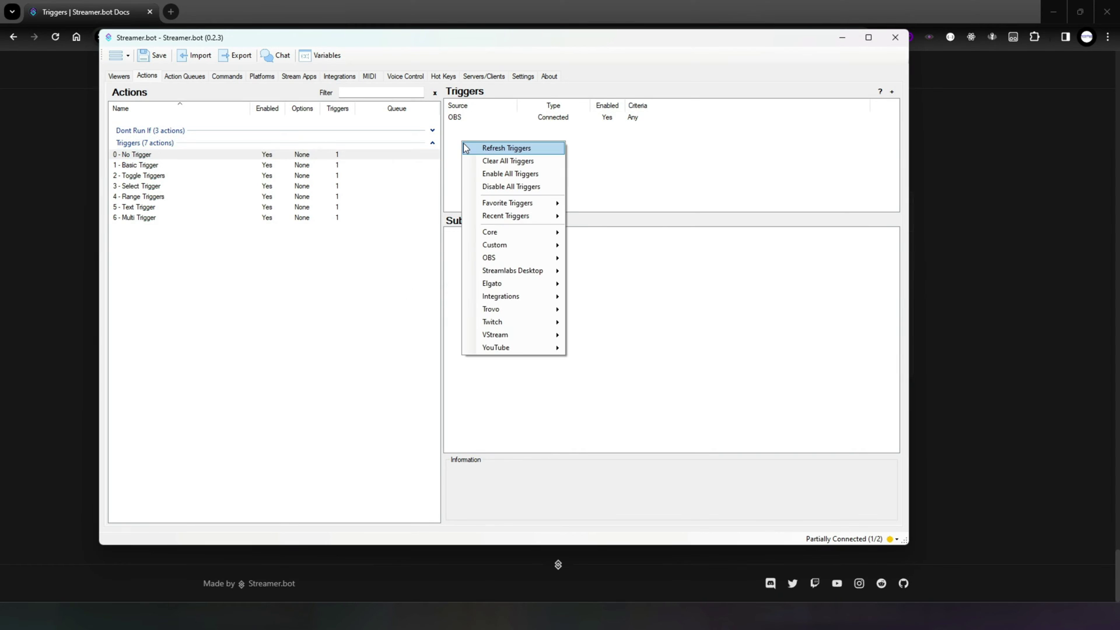
mouse_move(496, 235)
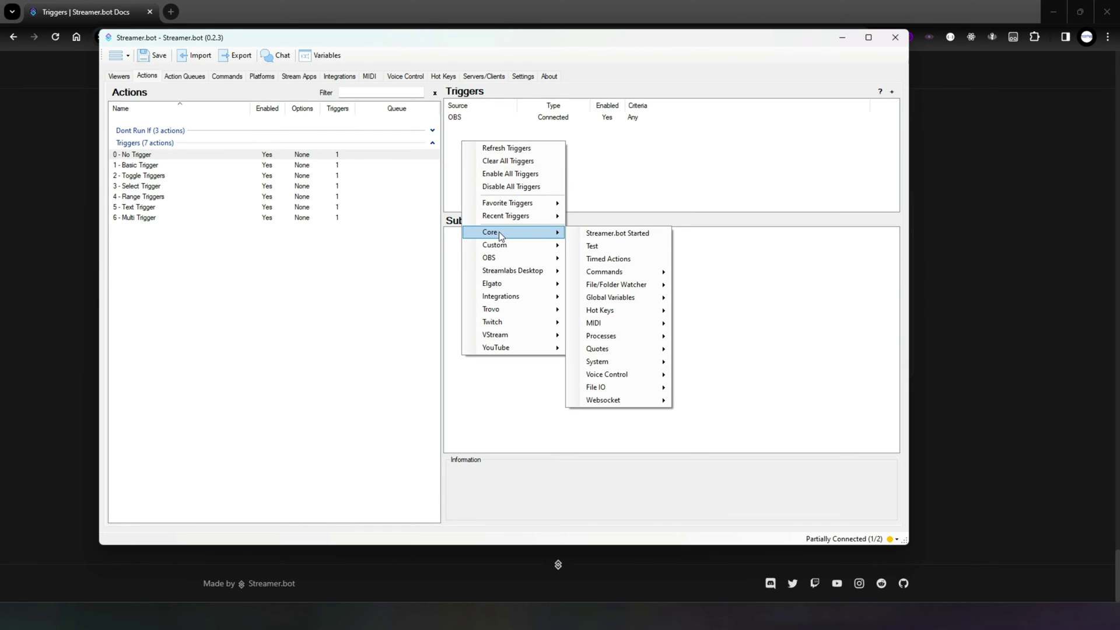
left_click(596, 245)
left_click(577, 345)
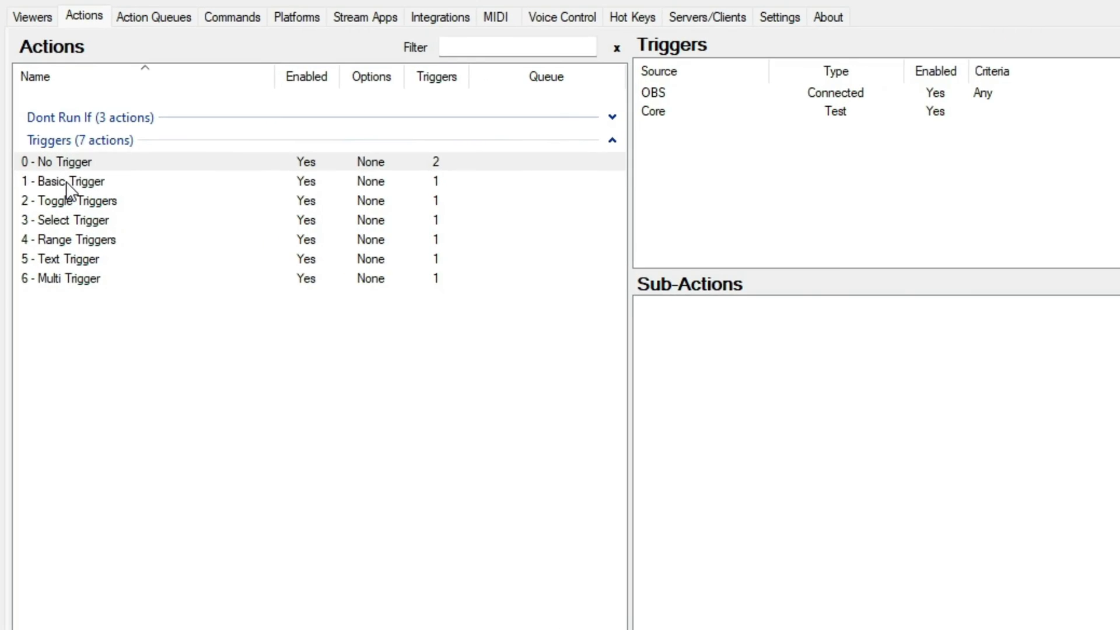
Inspect the trigger of the "1 - Basic Trigger" action and the tier options of the Subscription trigger in "2 - Toggle Triggers"
left_click(137, 165)
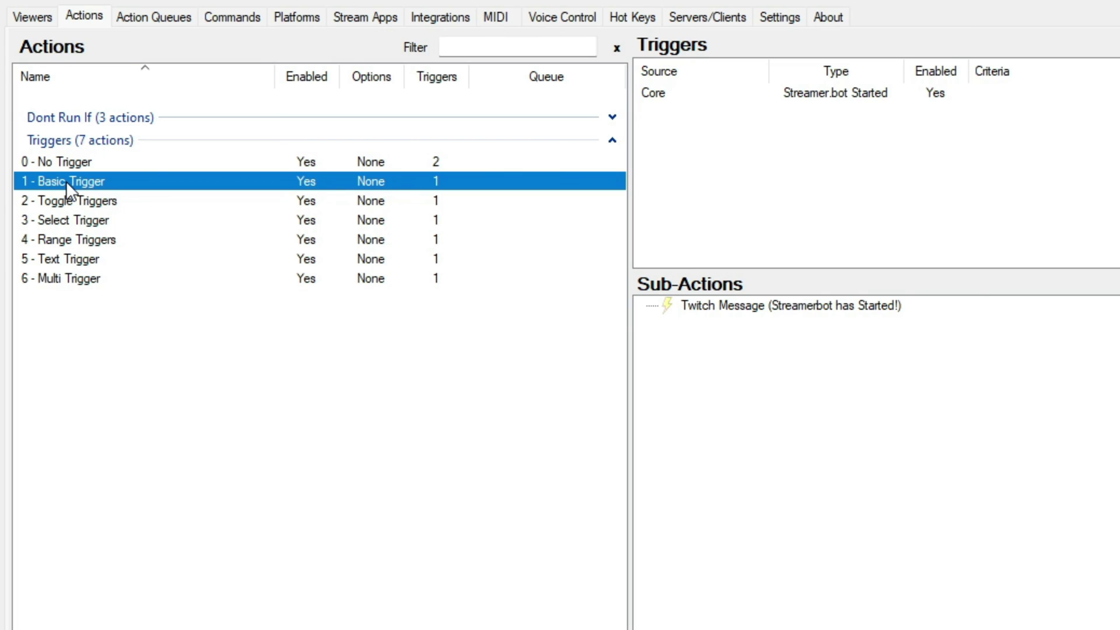
left_click(810, 101)
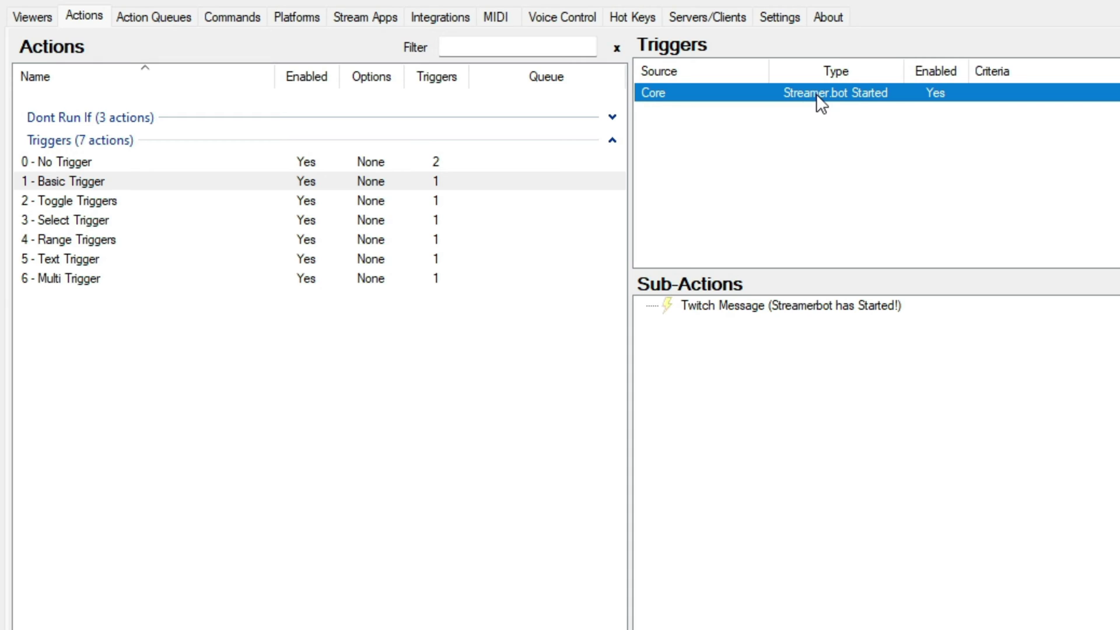
left_click(105, 204)
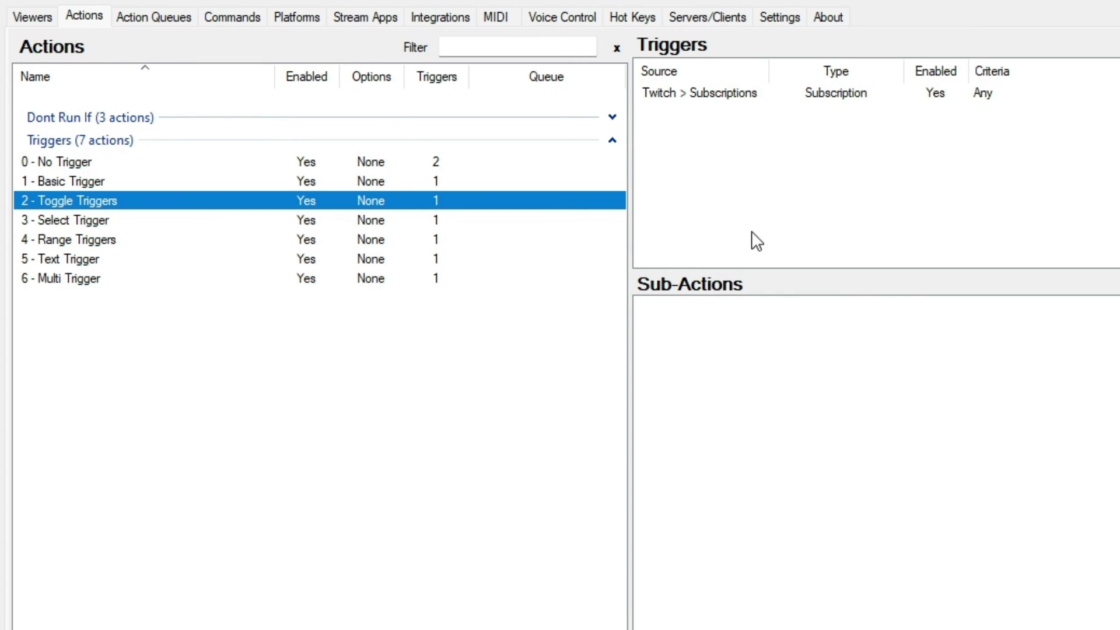
left_click(727, 92)
double_click(726, 92)
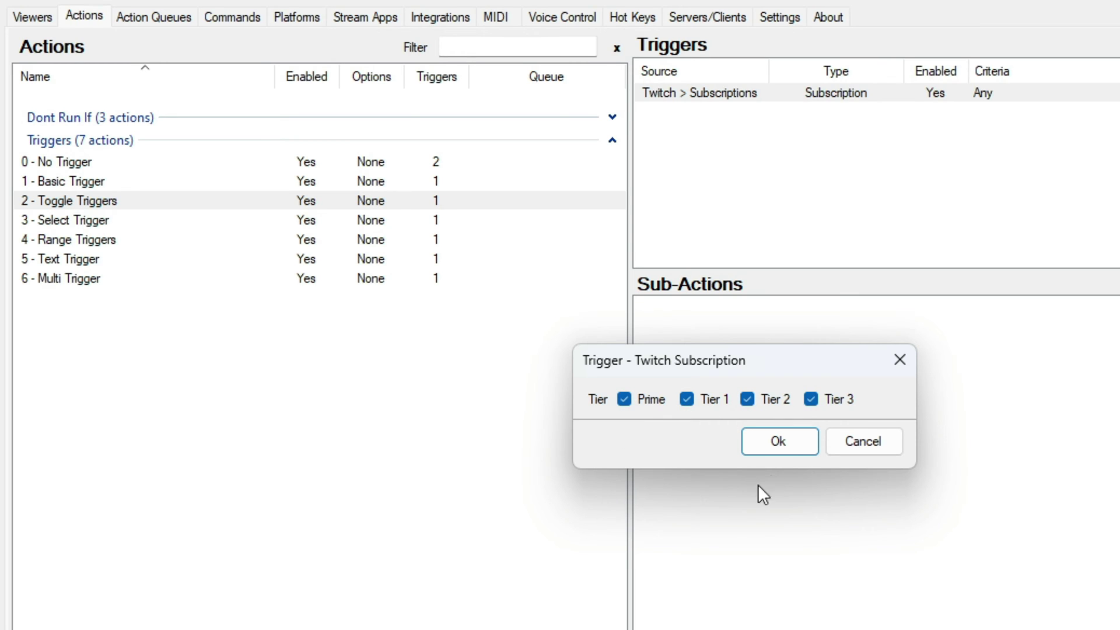
left_click(789, 443)
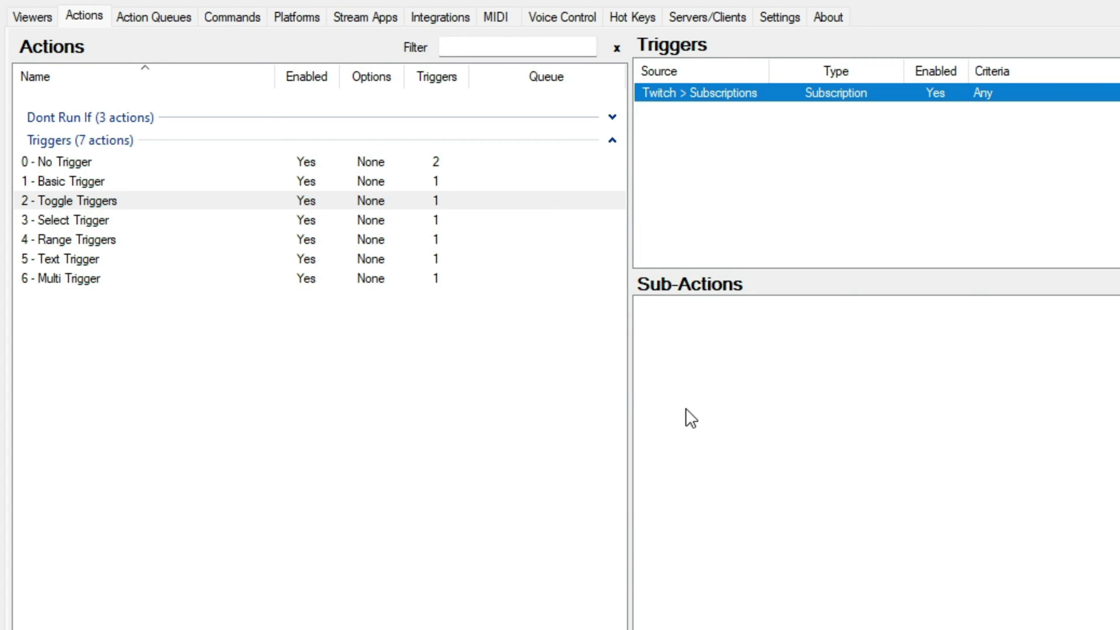
Review the selectable commands of the Command Triggered trigger in "3 - Select Trigger", keeping the command as Any
left_click(103, 219)
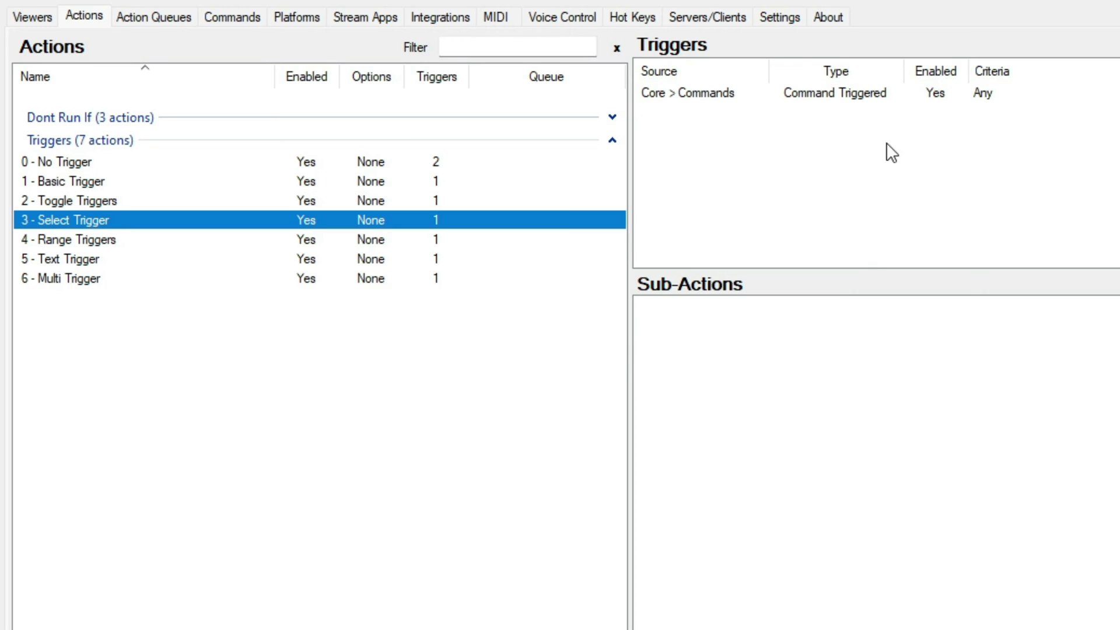
double_click(795, 92)
left_click(860, 402)
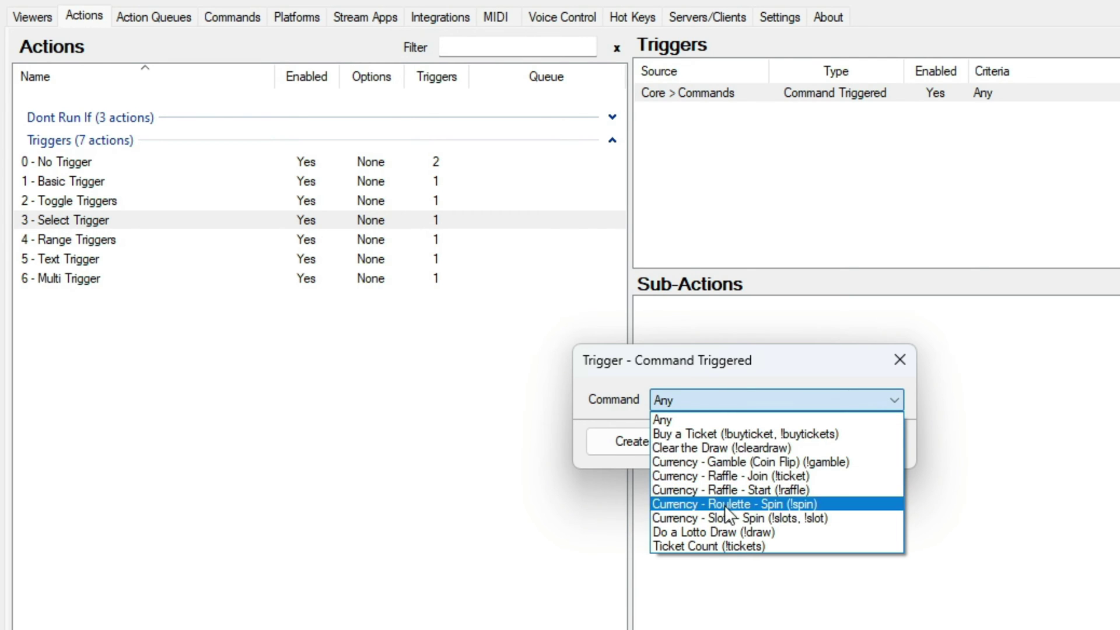
left_click(676, 418)
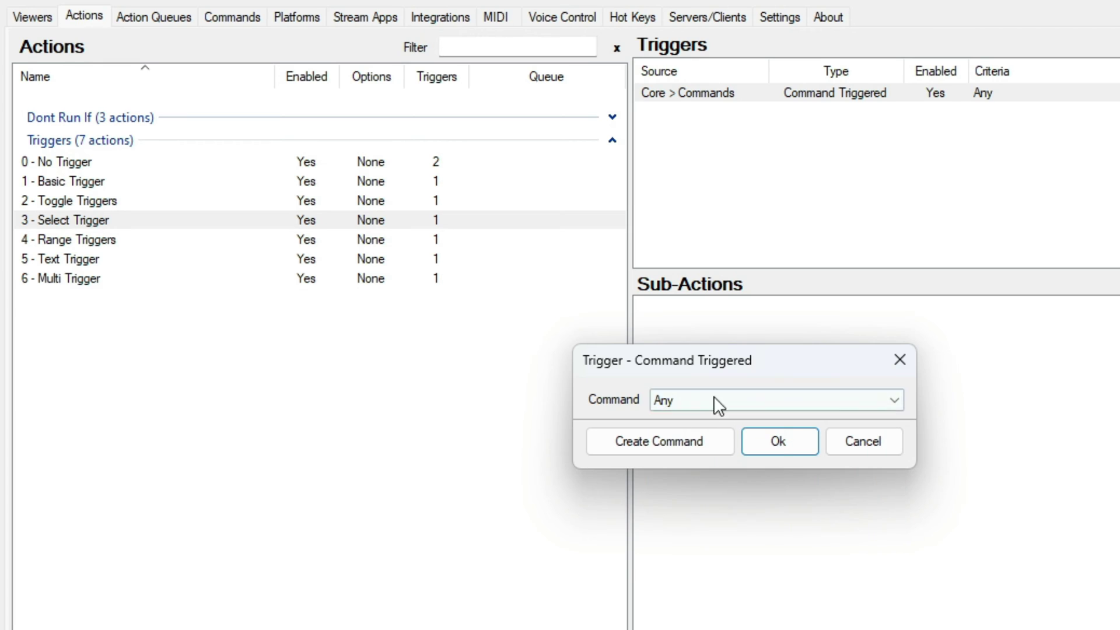
left_click(777, 441)
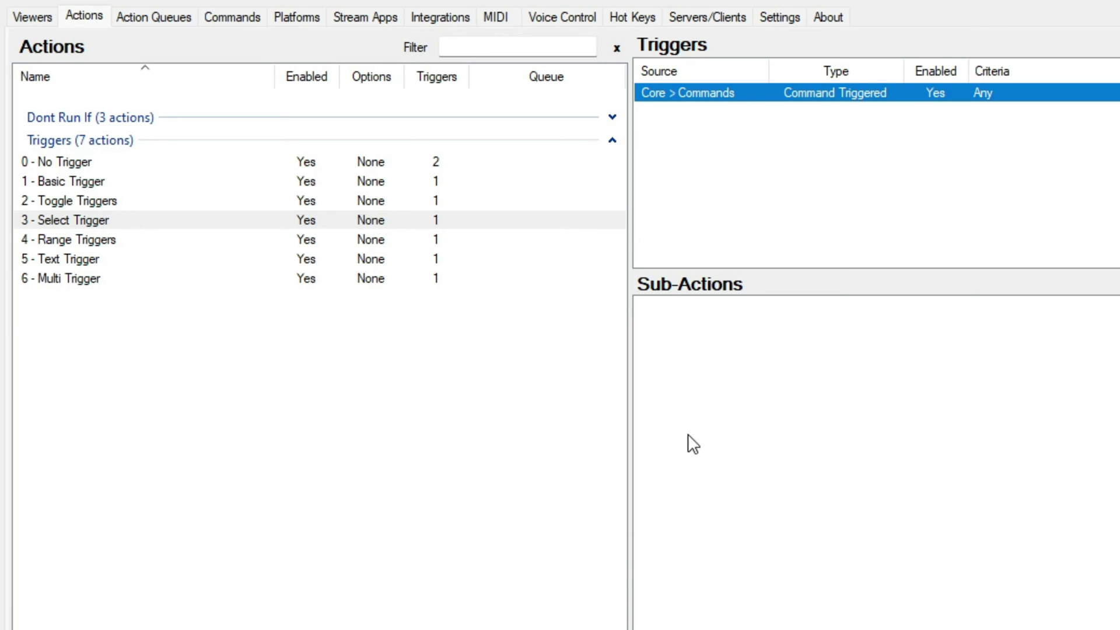
Open the Twitch Cheer trigger of the "4 - Range Triggers" action and set its minimum to 100
left_click(68, 239)
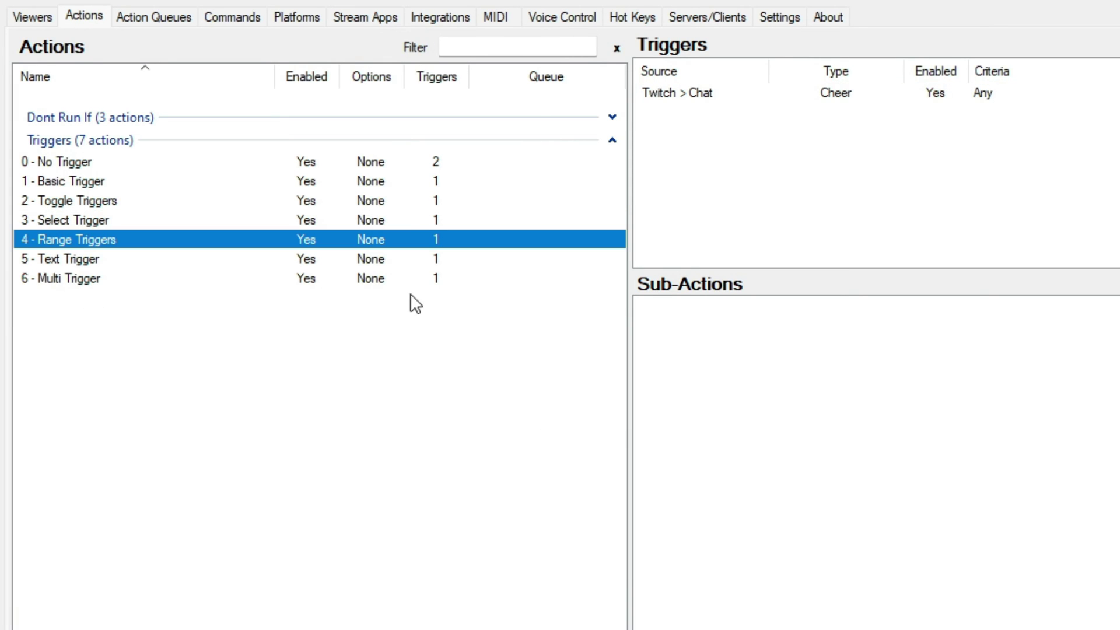
double_click(699, 96)
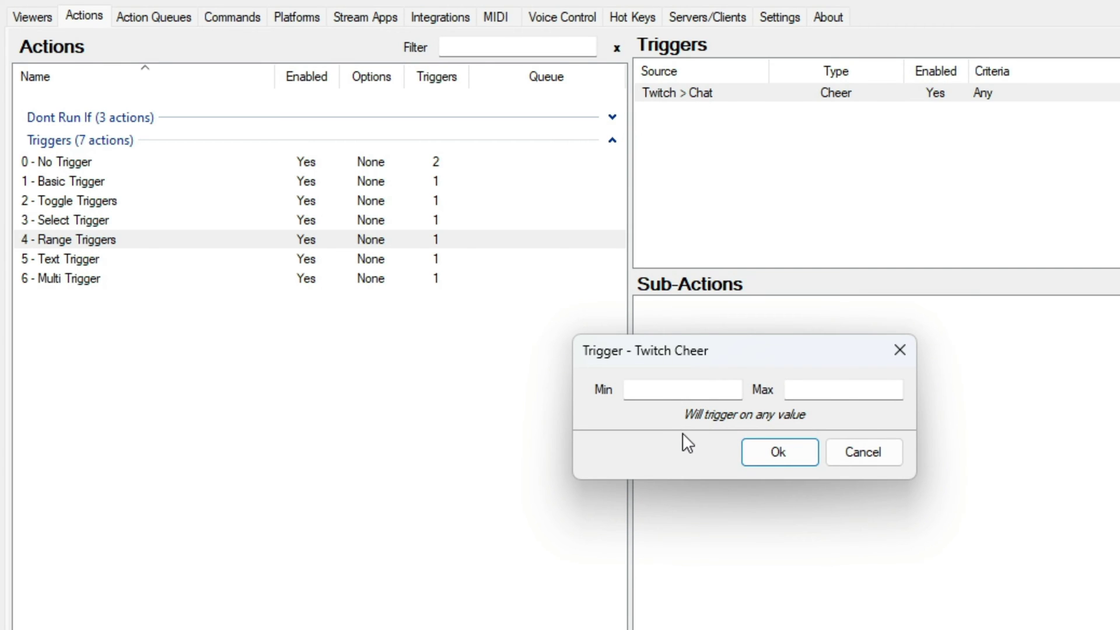
left_click(684, 397)
type("100")
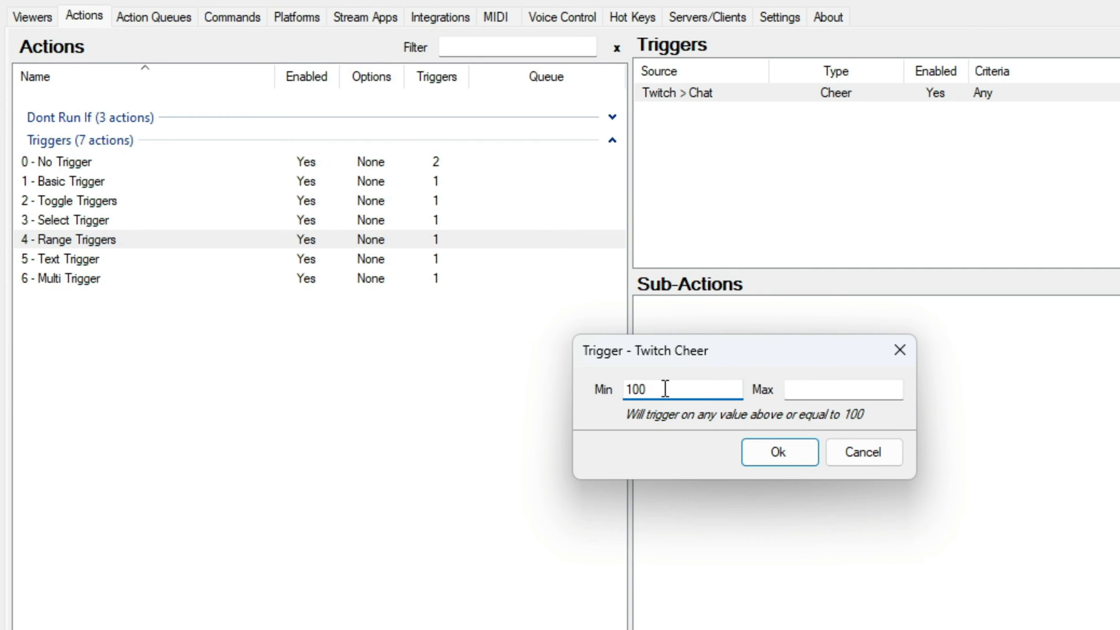
Clear the Cheer trigger's minimum and set its maximum to 200
left_click_drag(665, 389, 589, 380)
key("BackSpace")
left_click(829, 396)
type("200")
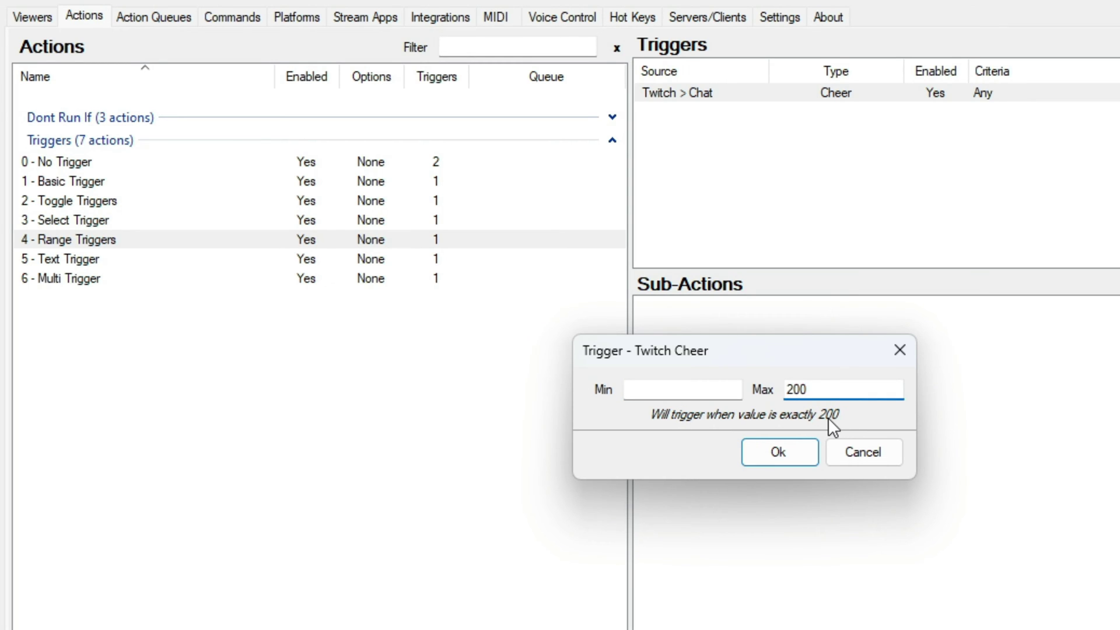
Set the Cheer trigger's minimum to 100 alongside the maximum and apply the range
left_click(680, 392)
type("100")
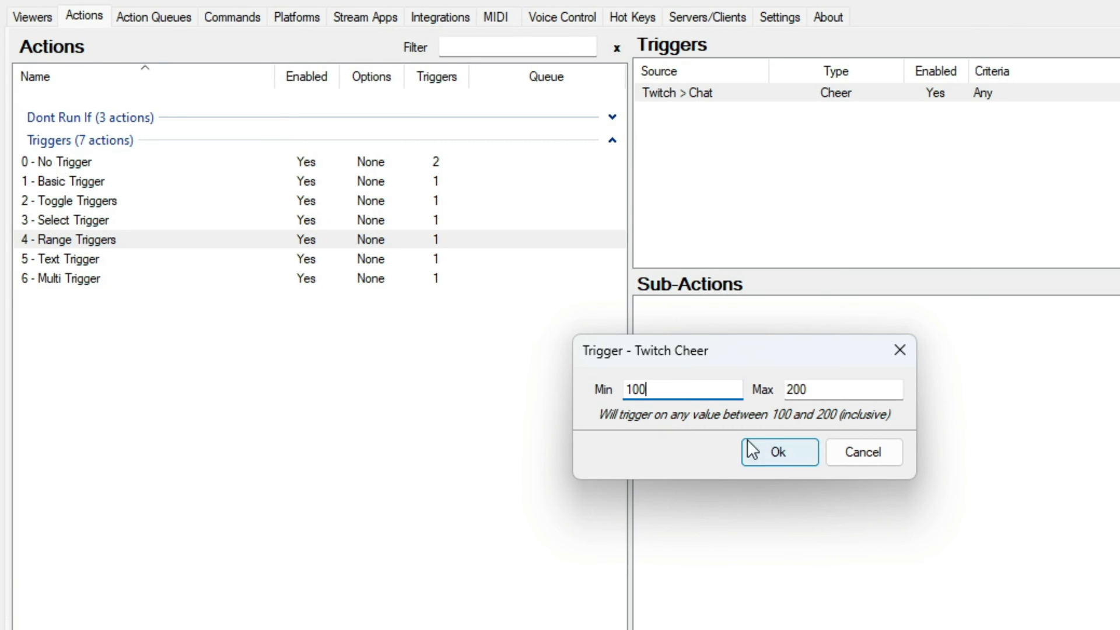
left_click(781, 452)
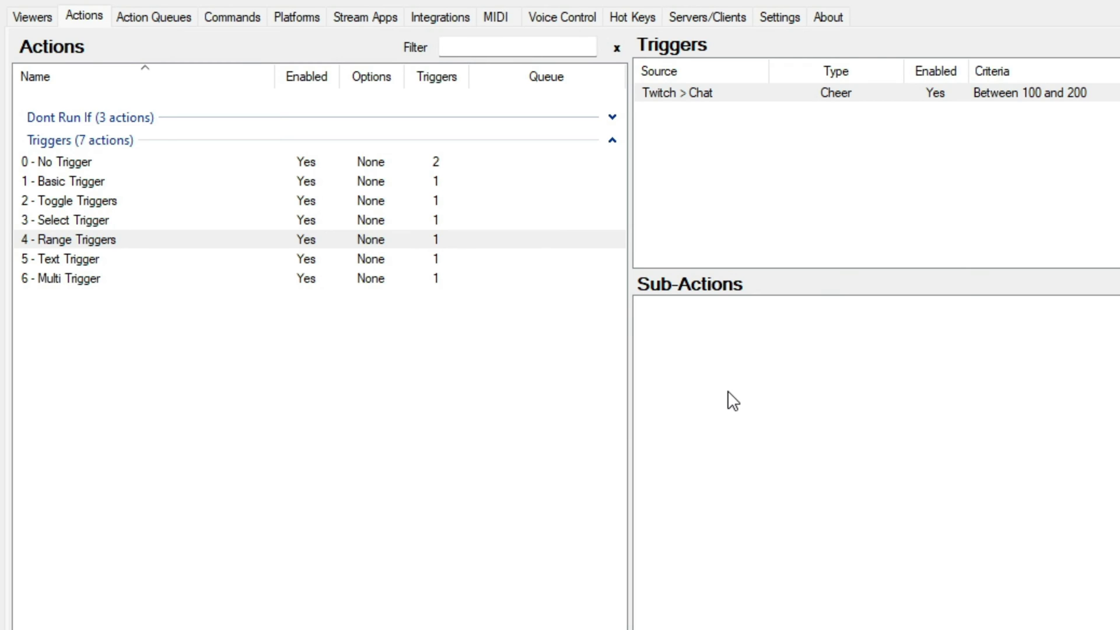
Limit the Twitch First Words trigger of the "5 - Text Trigger" action to one specific user name
left_click(65, 260)
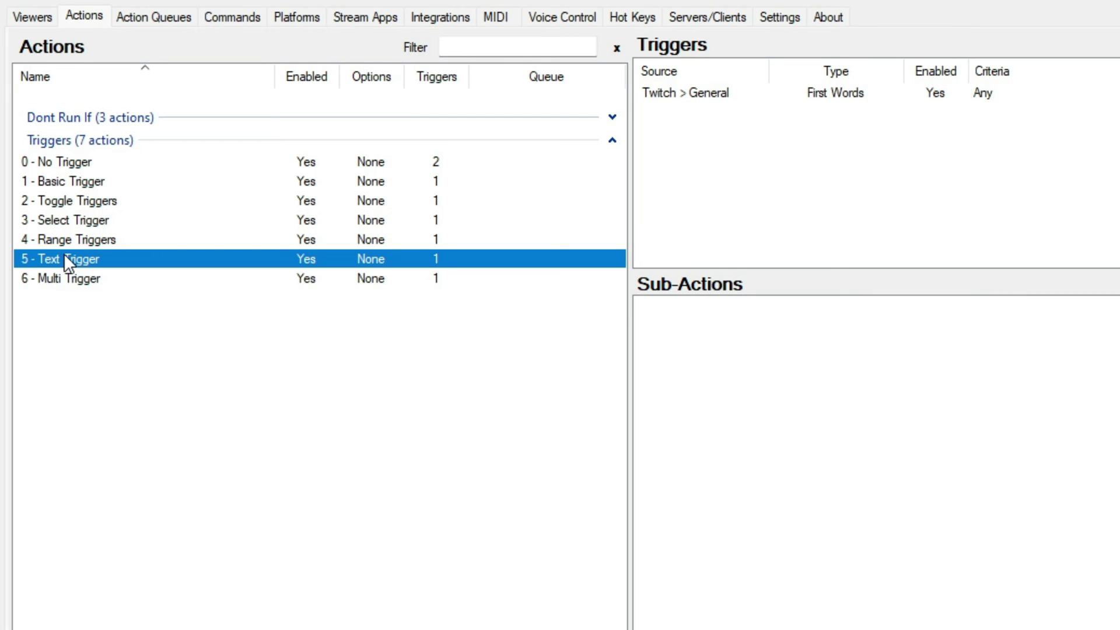
left_click(773, 95)
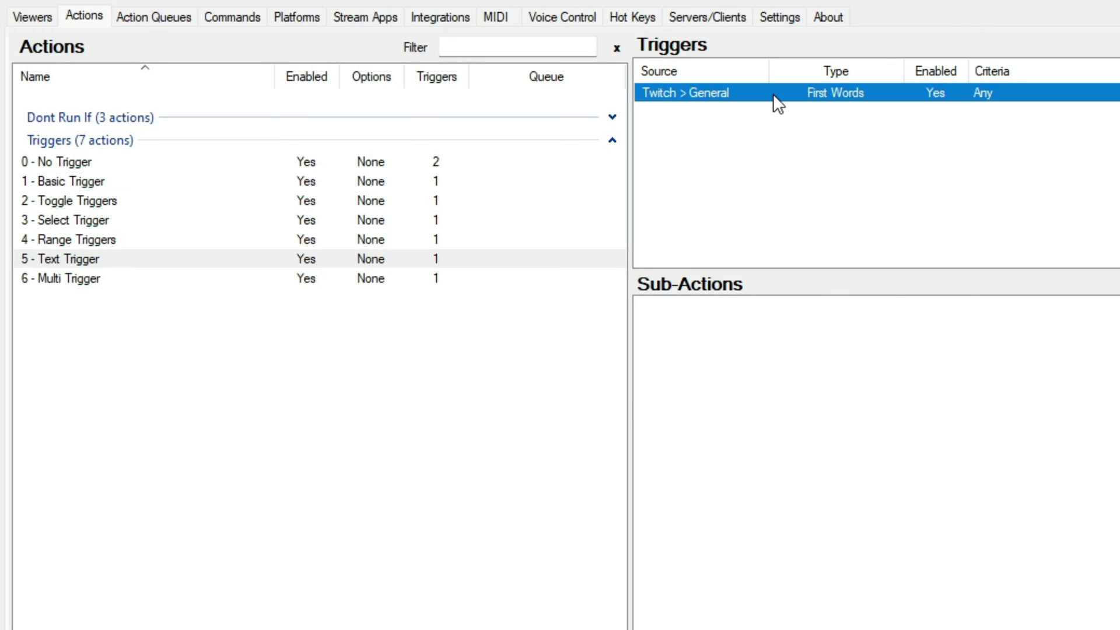
double_click(772, 93)
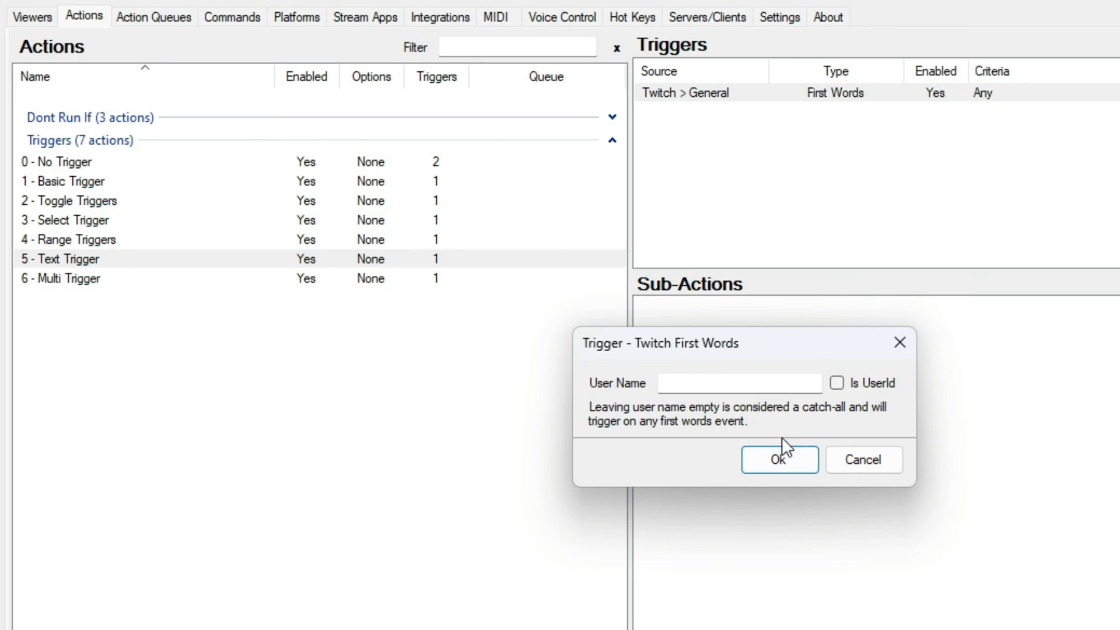
left_click(707, 386)
type("pwnyy")
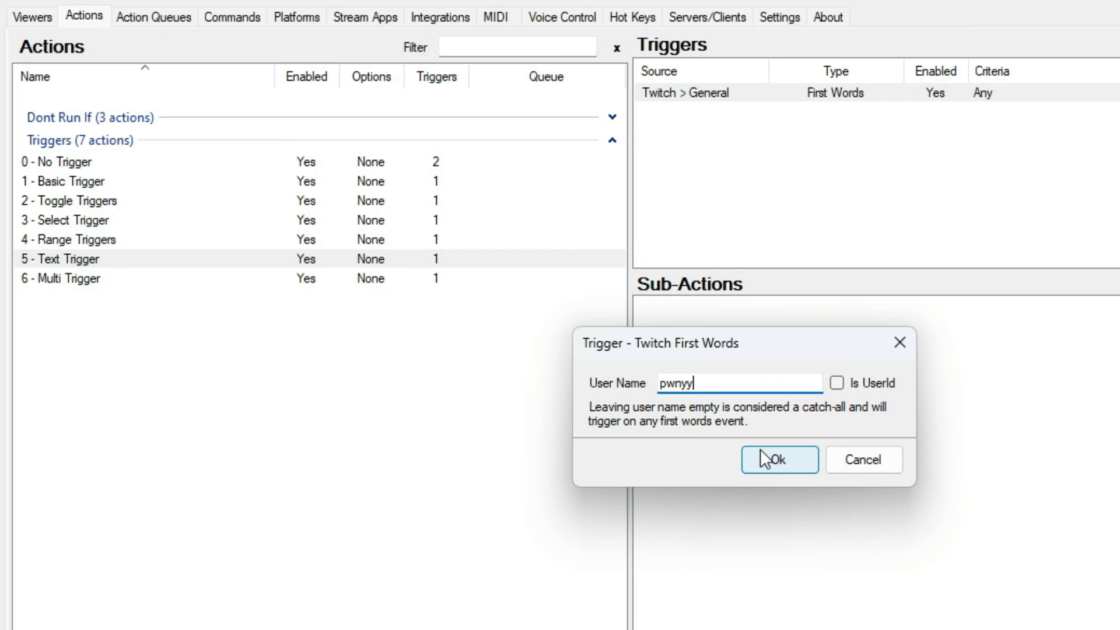
left_click(768, 457)
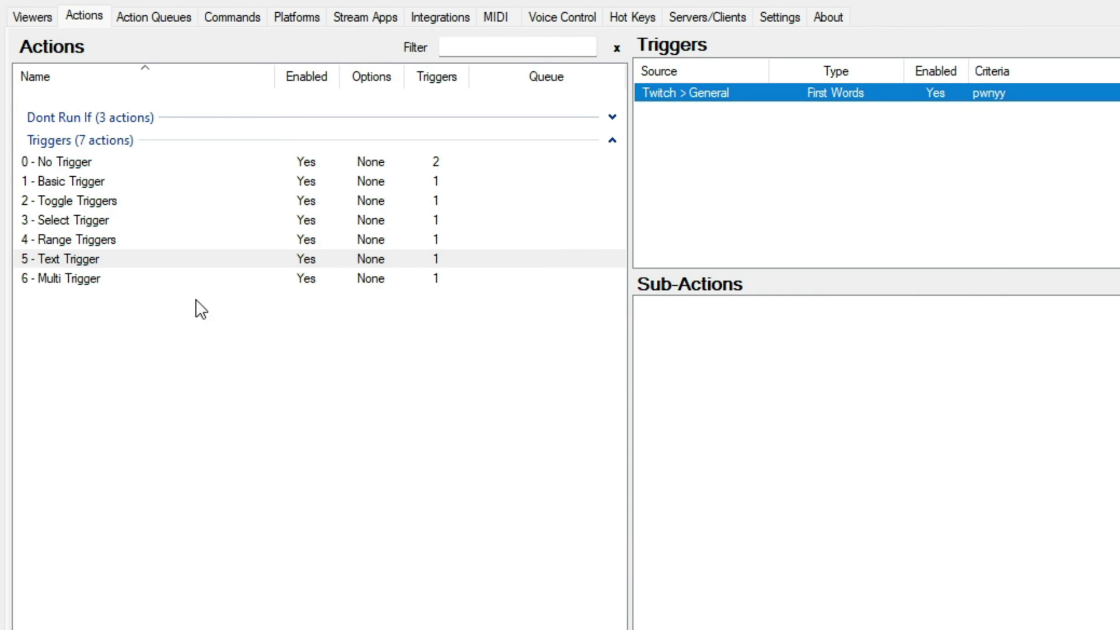
Restrict the Twitch Resubscription trigger of "6 - Multi Trigger" to Tier 1 and Tier 2, leaving the cumulative sub range empty
left_click(79, 280)
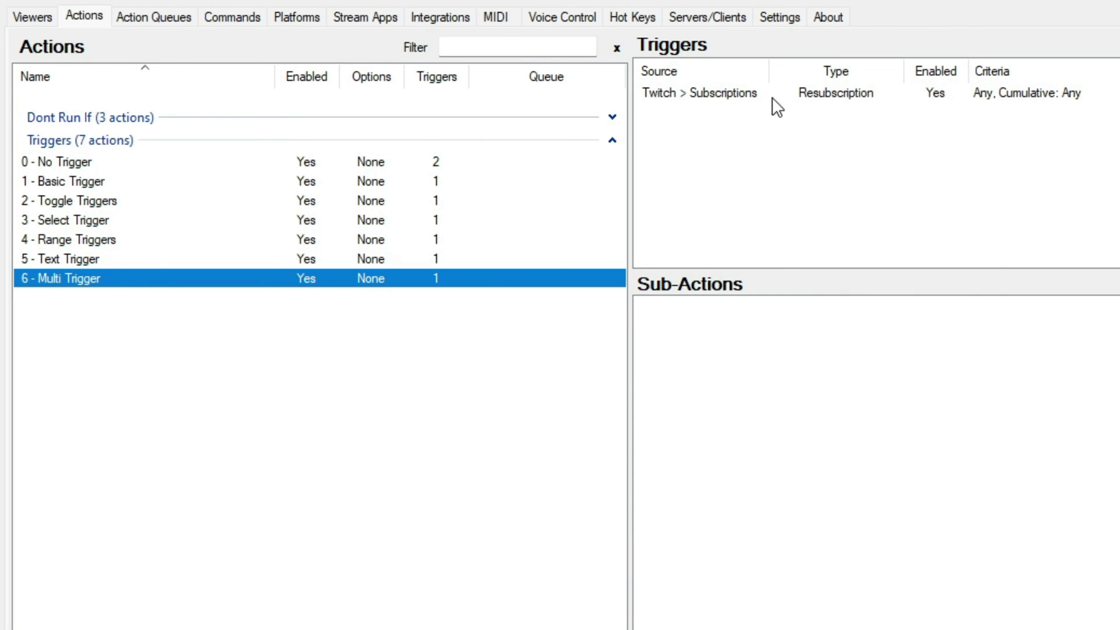
double_click(770, 96)
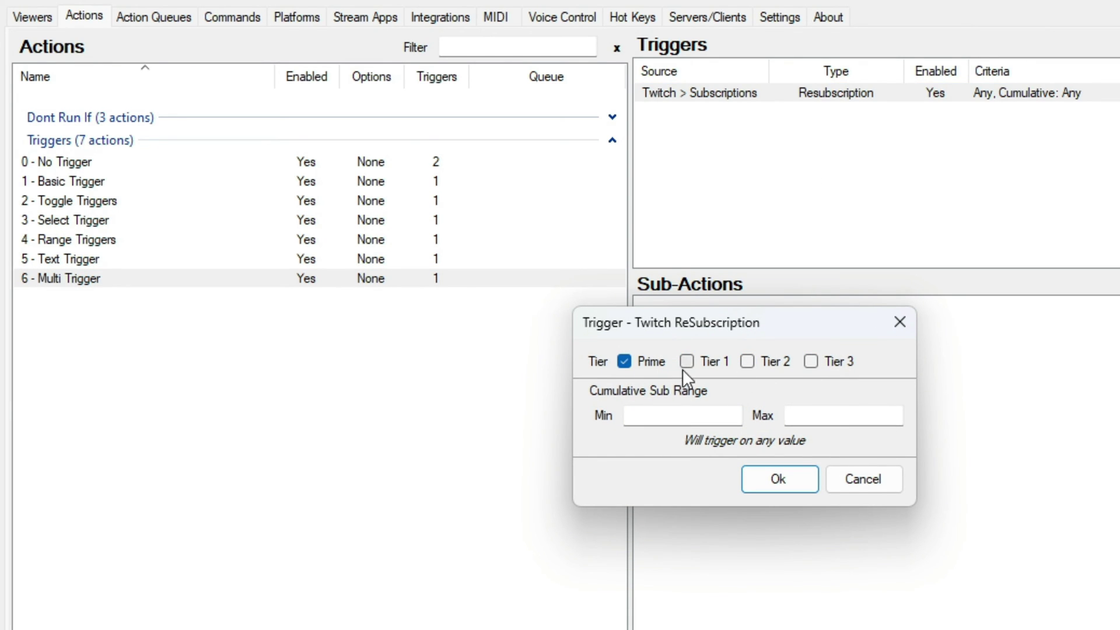
left_click(665, 418)
left_click(823, 420)
left_click(773, 484)
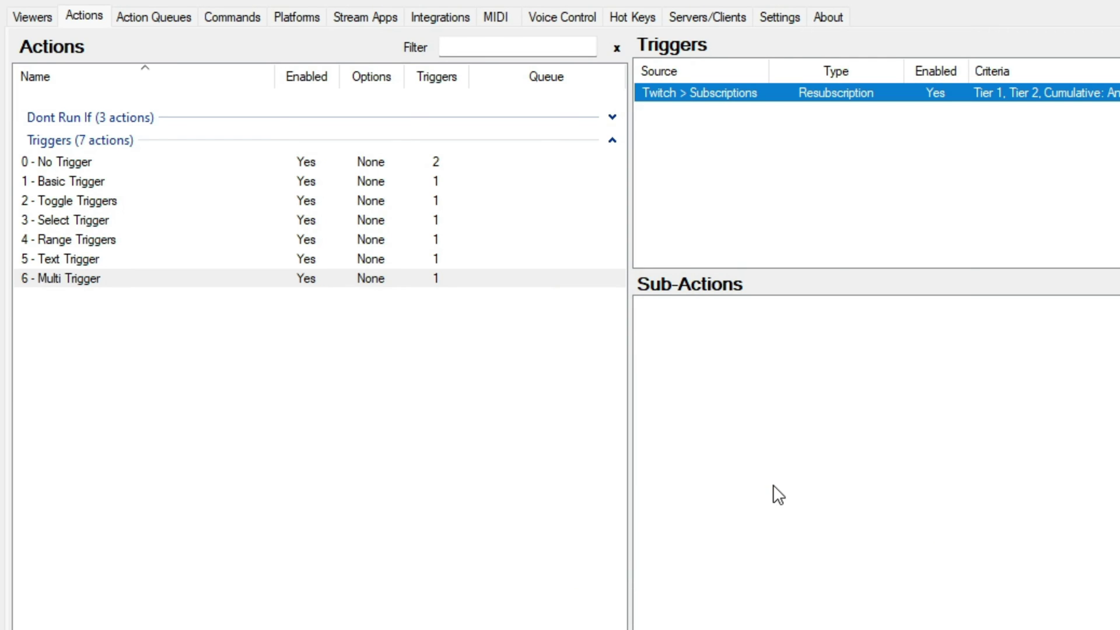
Test the Streamer.bot Started trigger of the "1 - Basic Trigger" action and check its message in the Chat window
left_click(101, 181)
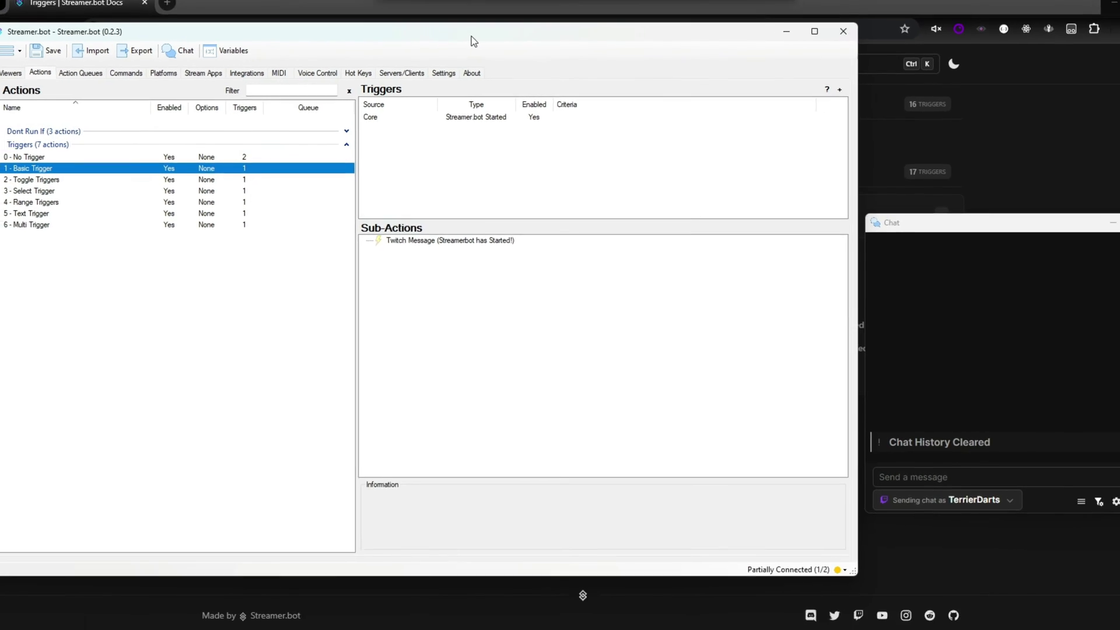
left_click(400, 120)
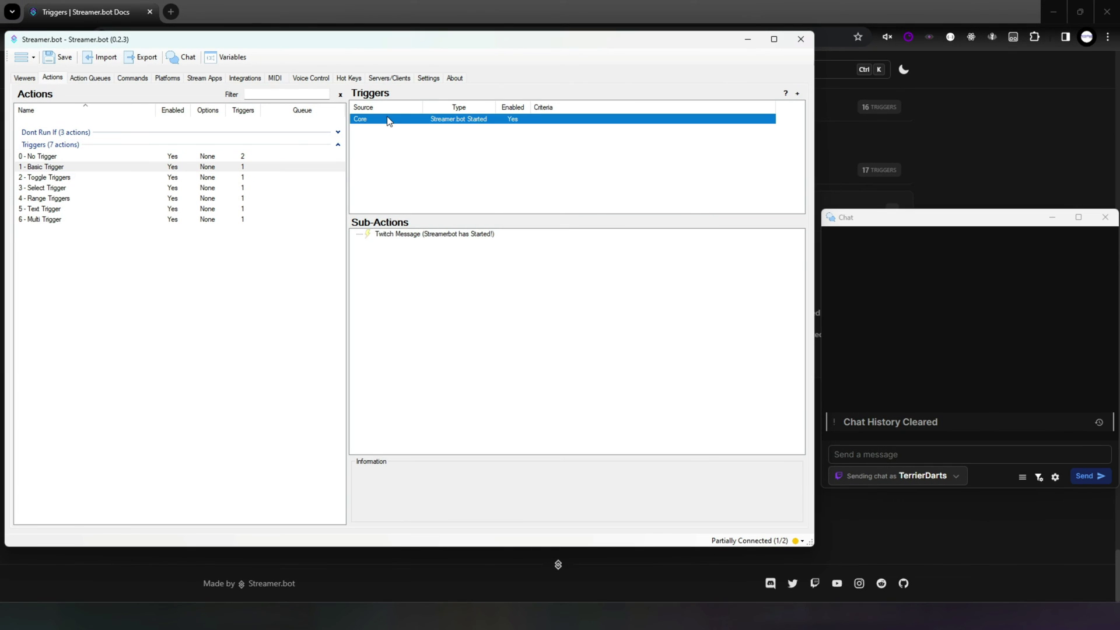
right_click(400, 117)
left_click(424, 124)
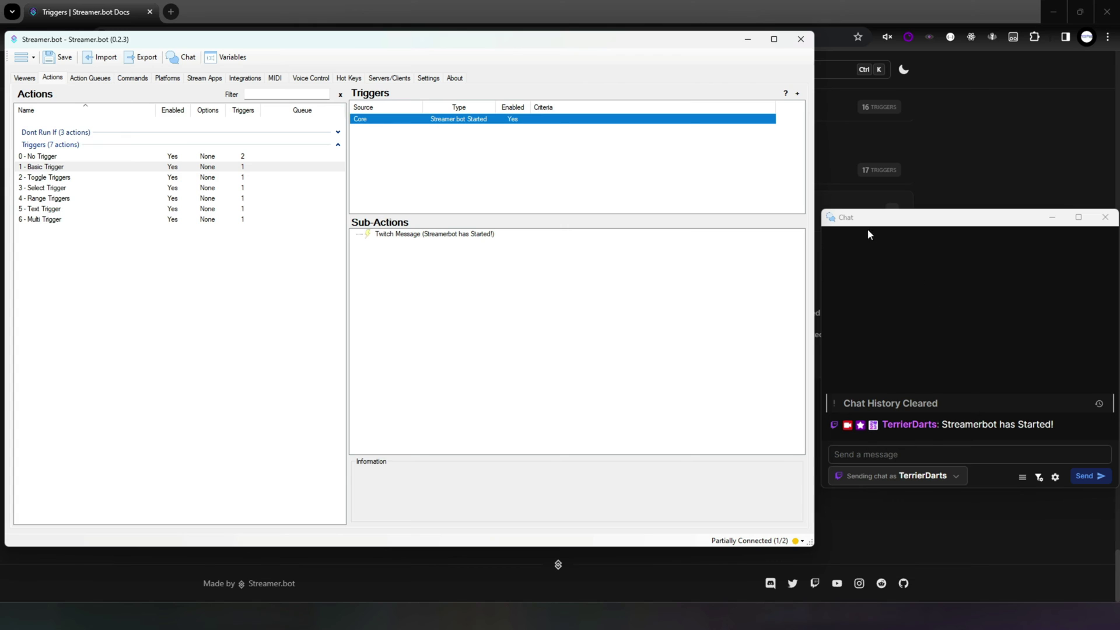
left_click_drag(866, 217, 395, 128)
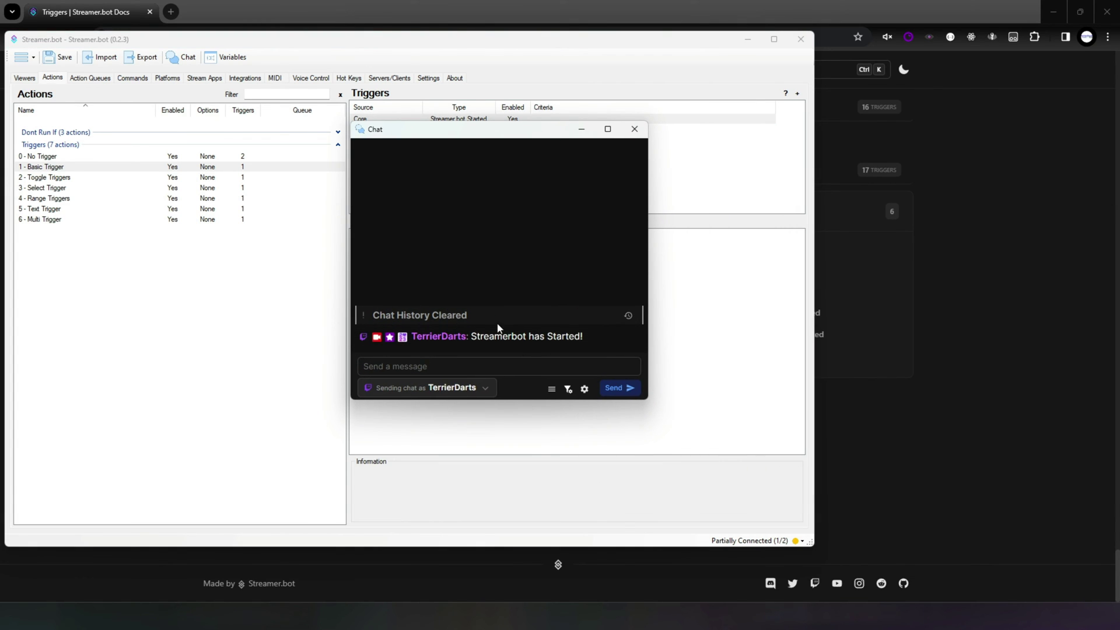
left_click_drag(466, 137, 937, 257)
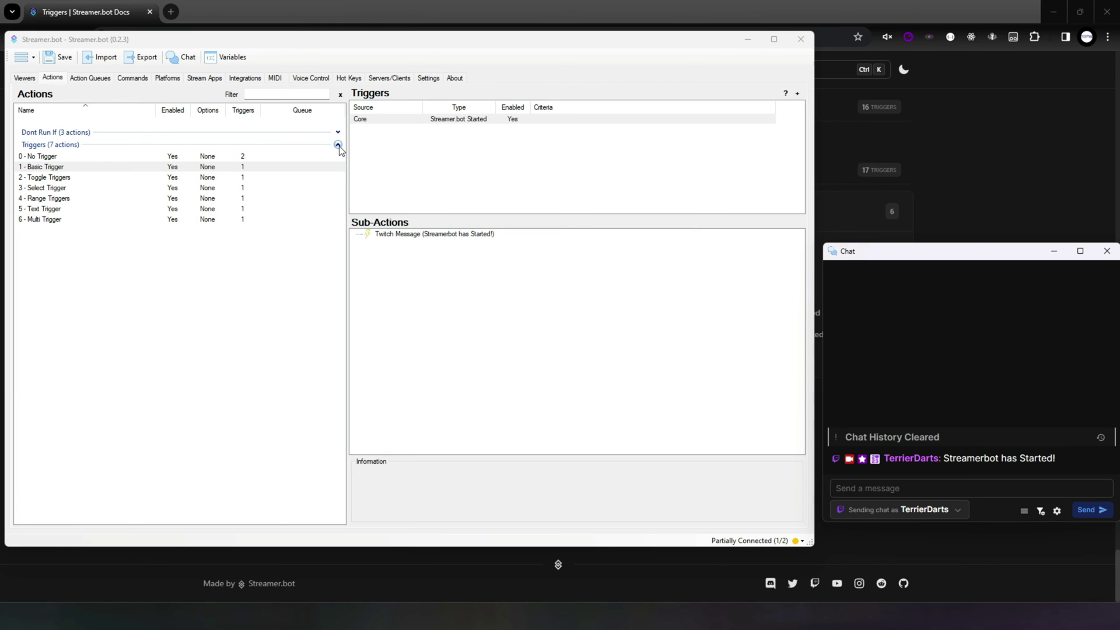
Collapse the Triggers group, disable and re-enable the Streamer.bot Started trigger, and review its copy and delete options
left_click(338, 145)
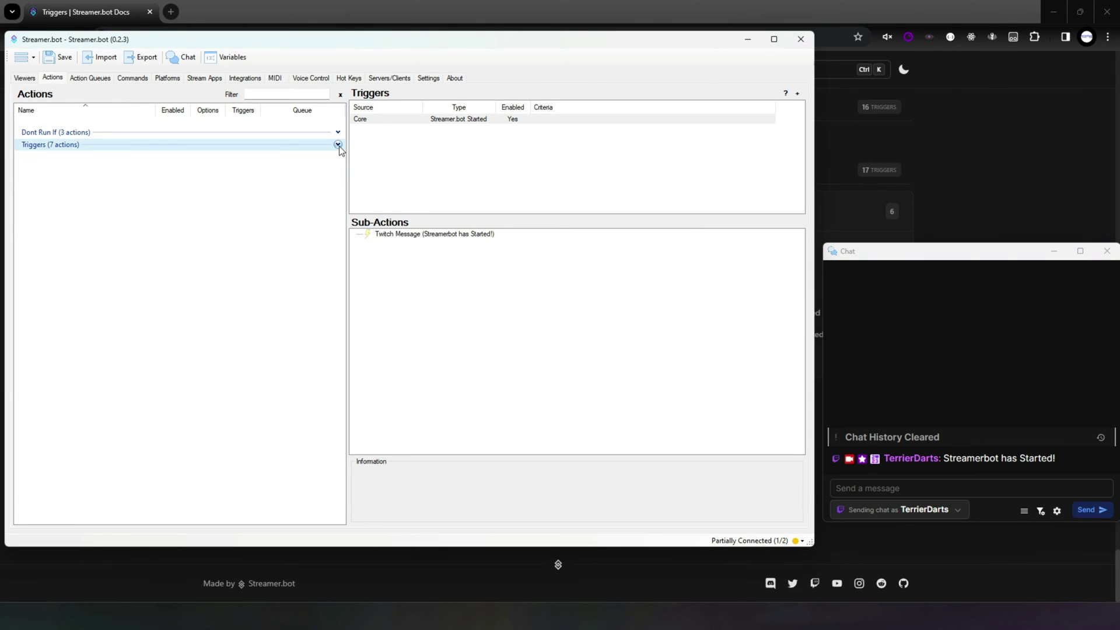
right_click(466, 118)
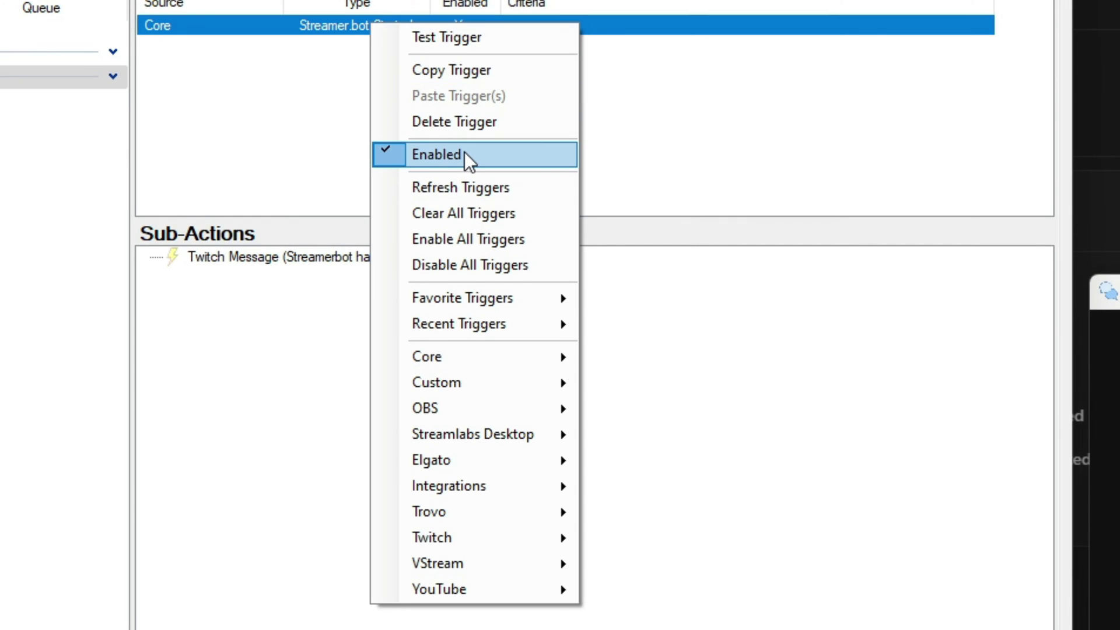
left_click(439, 156)
right_click(412, 25)
left_click(437, 153)
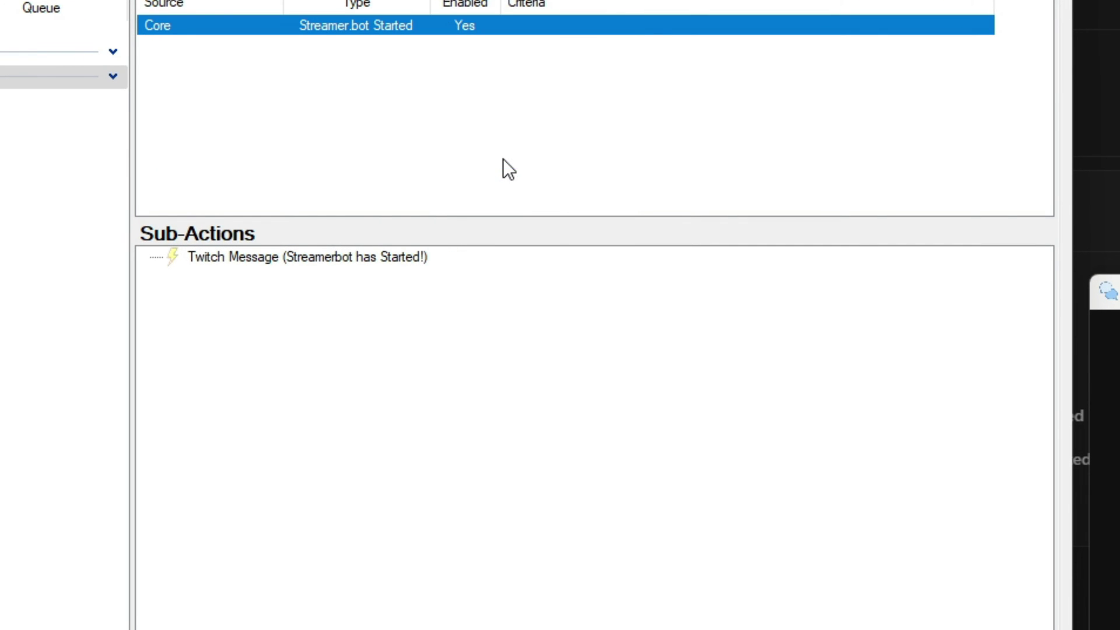
right_click(360, 24)
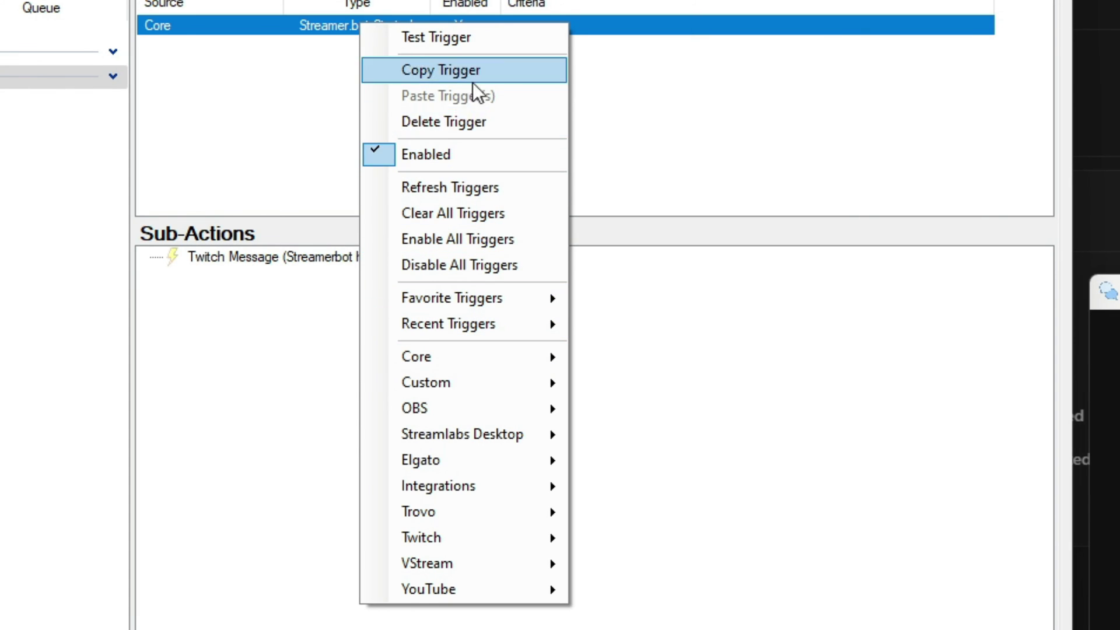
left_click(670, 122)
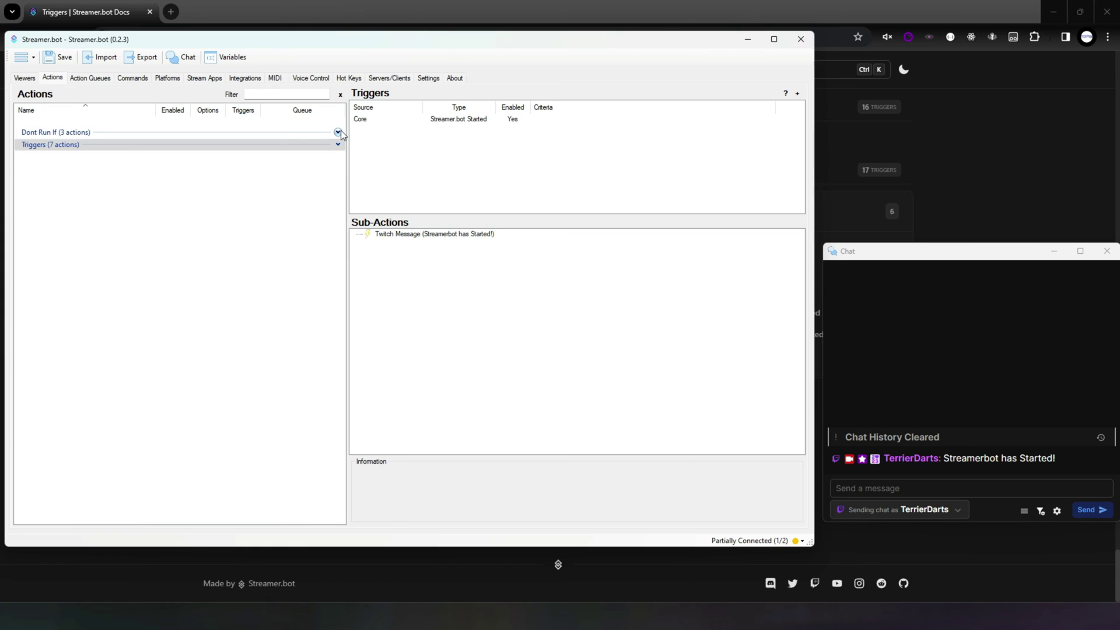
Expand the "Dont Run If" group and inspect the Don't Run If options of the Cheer 1 and Cheer 3 triggers
left_click(338, 132)
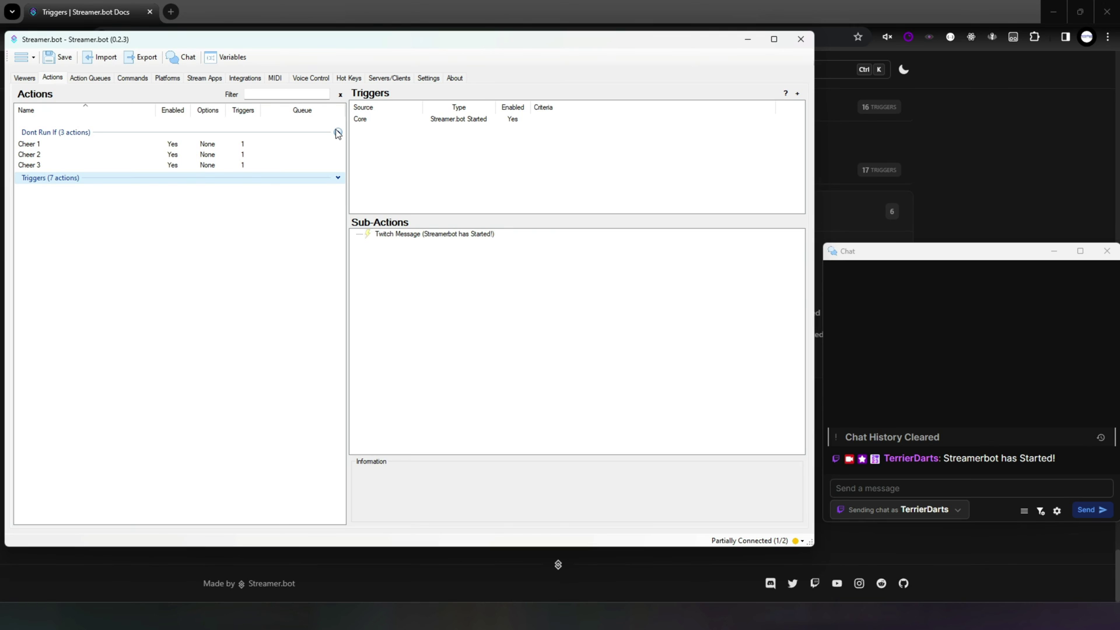
left_click(42, 145)
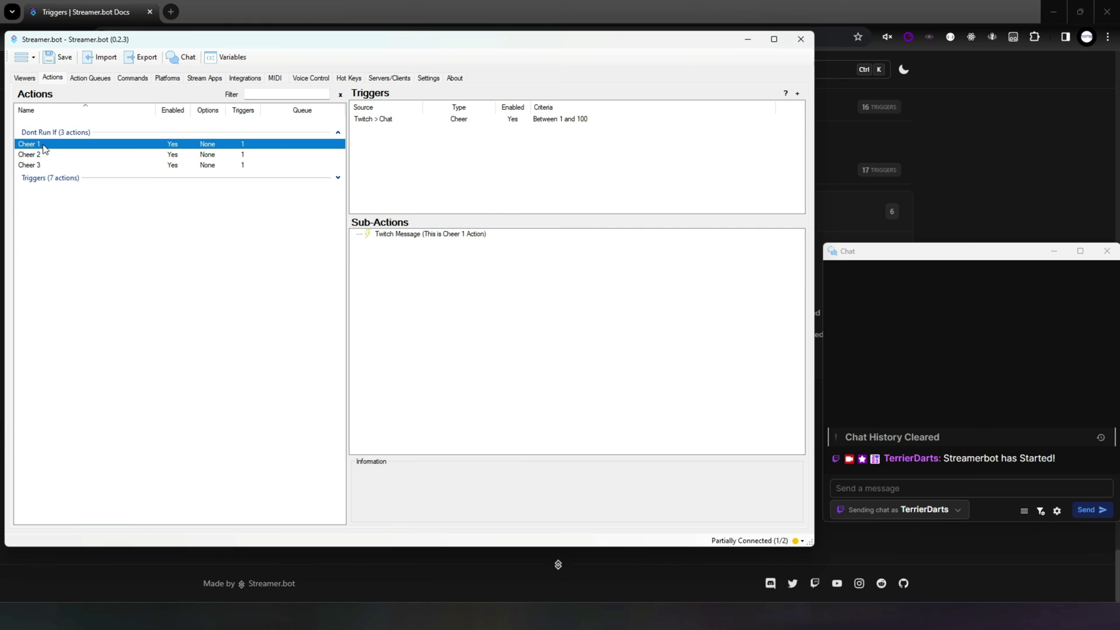
right_click(416, 119)
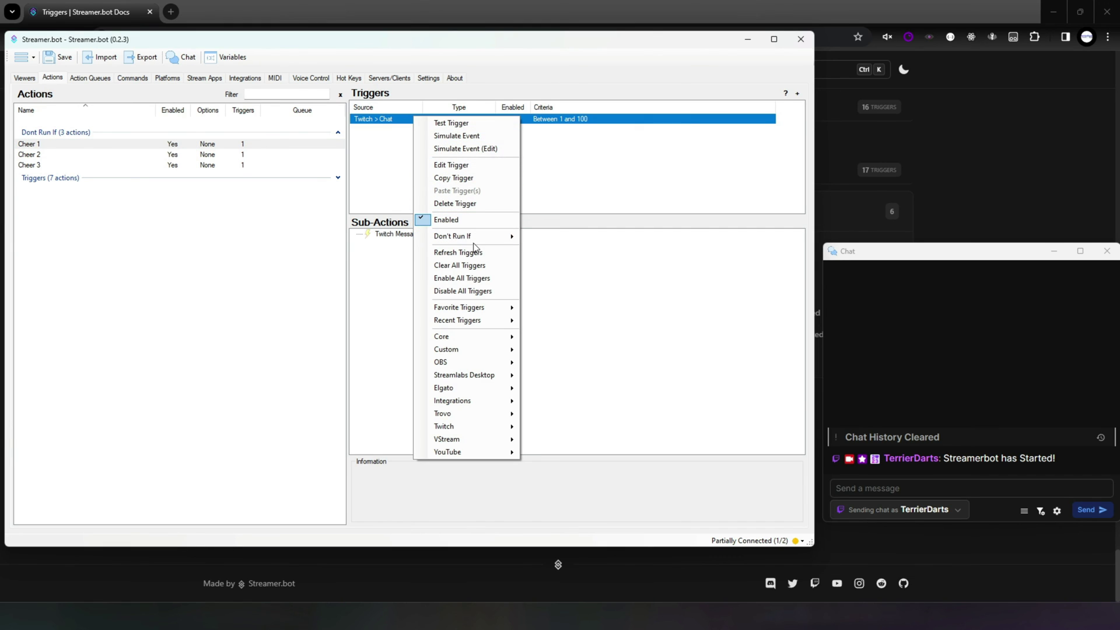
mouse_move(473, 237)
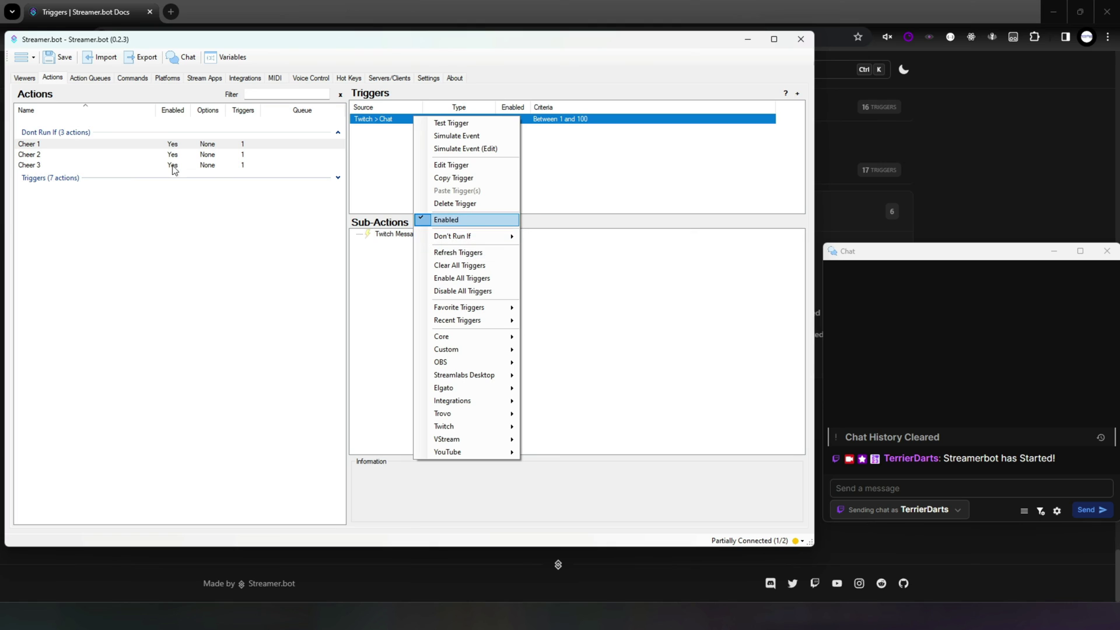
left_click(43, 165)
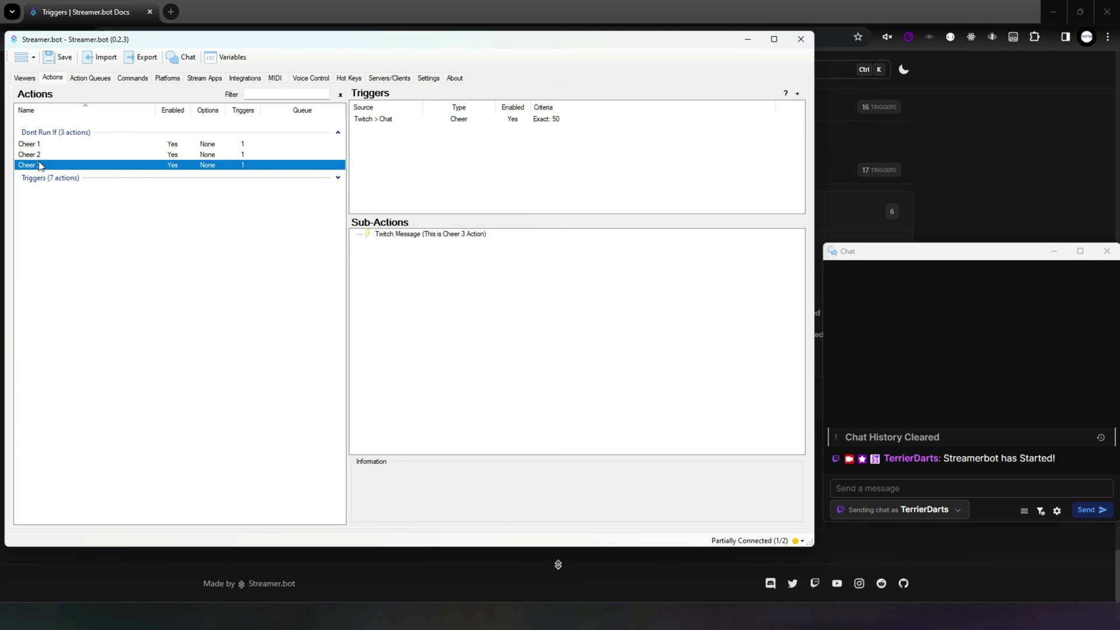
right_click(376, 119)
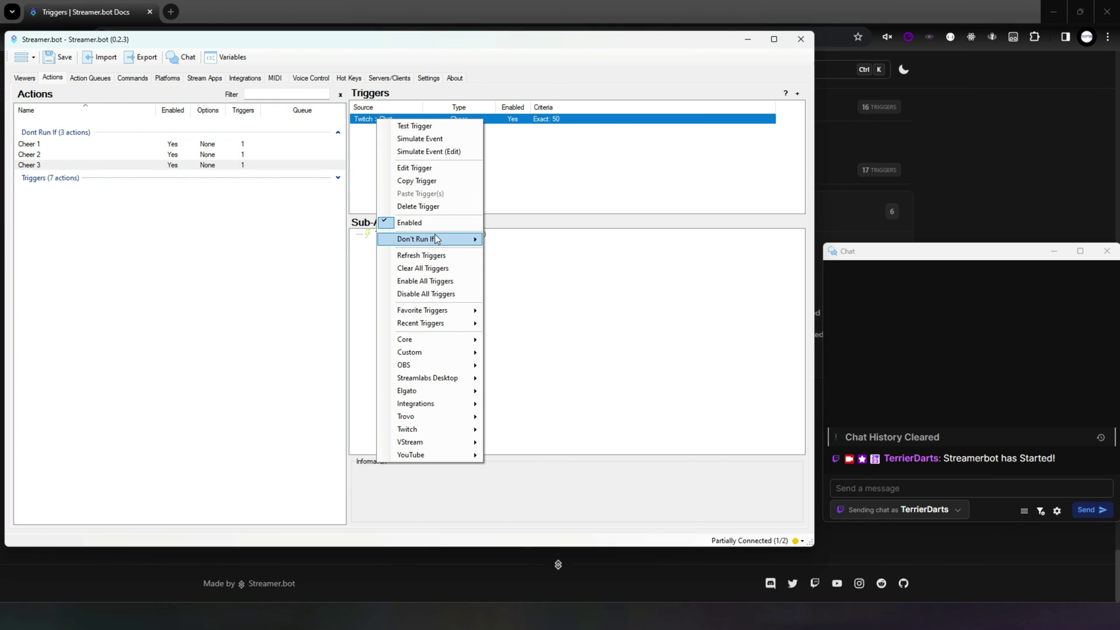
mouse_move(436, 239)
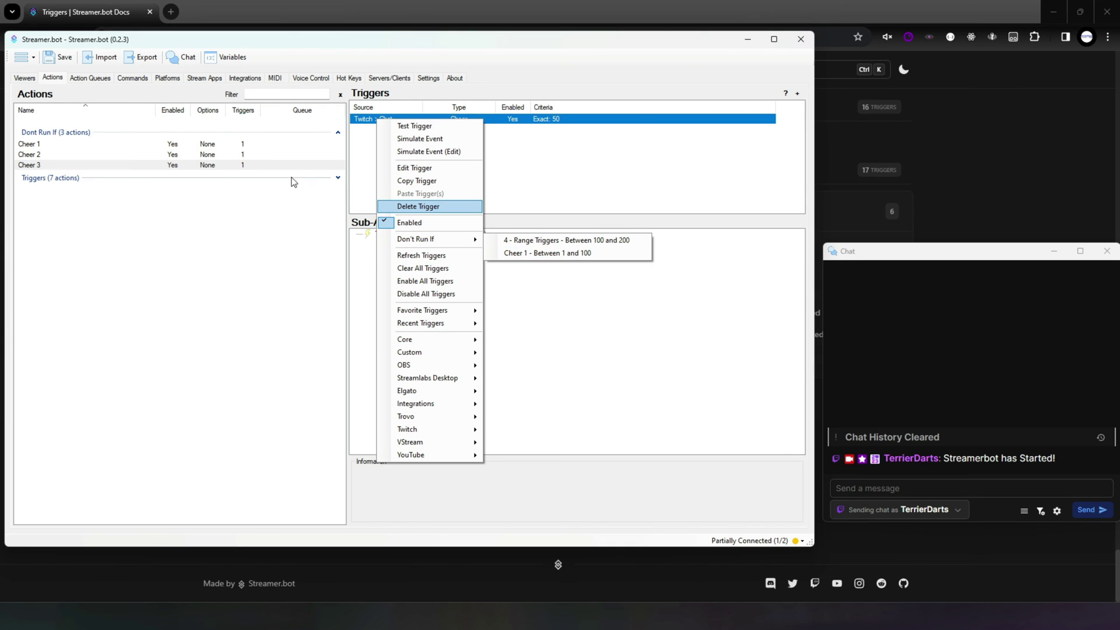
Compare the Cheer trigger criteria of the Cheer 1, Cheer 2 and Cheer 3 actions
left_click(32, 155)
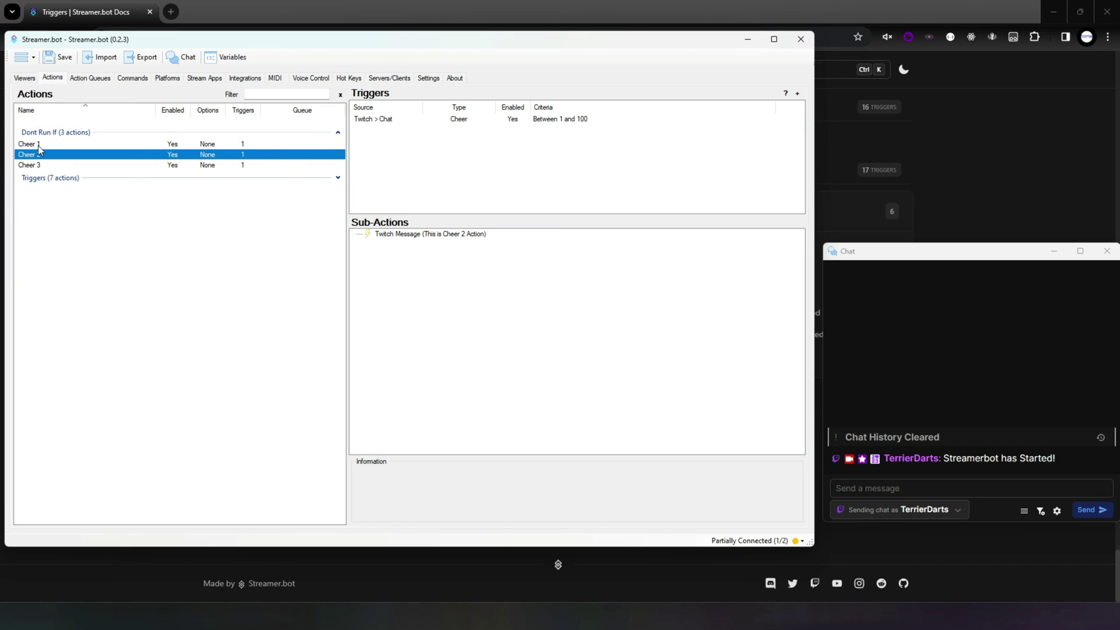
left_click(39, 145)
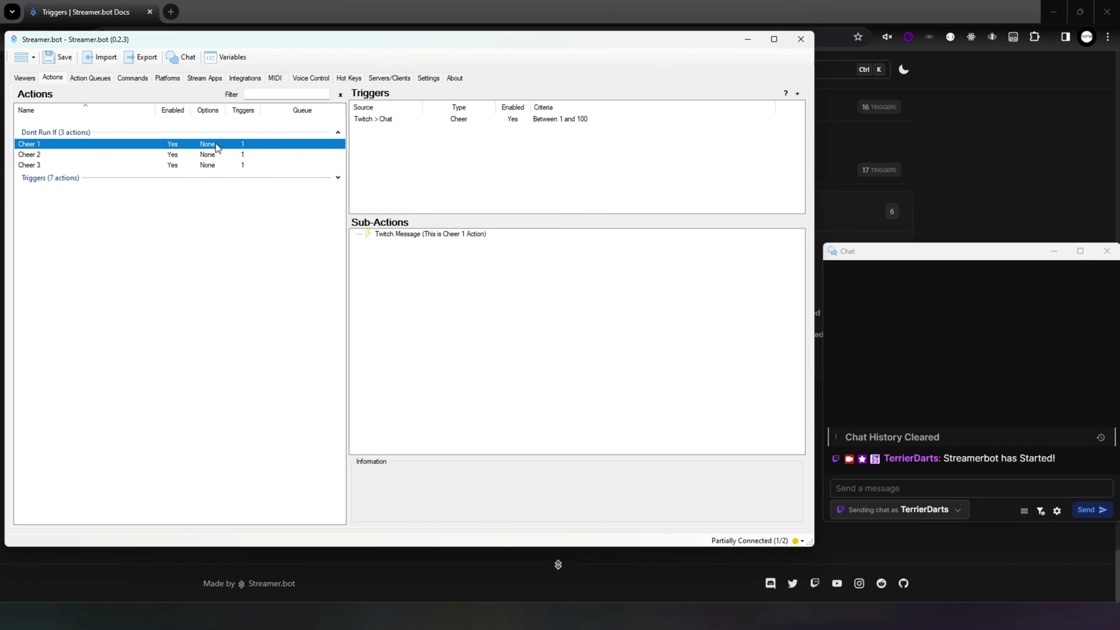
left_click(53, 157)
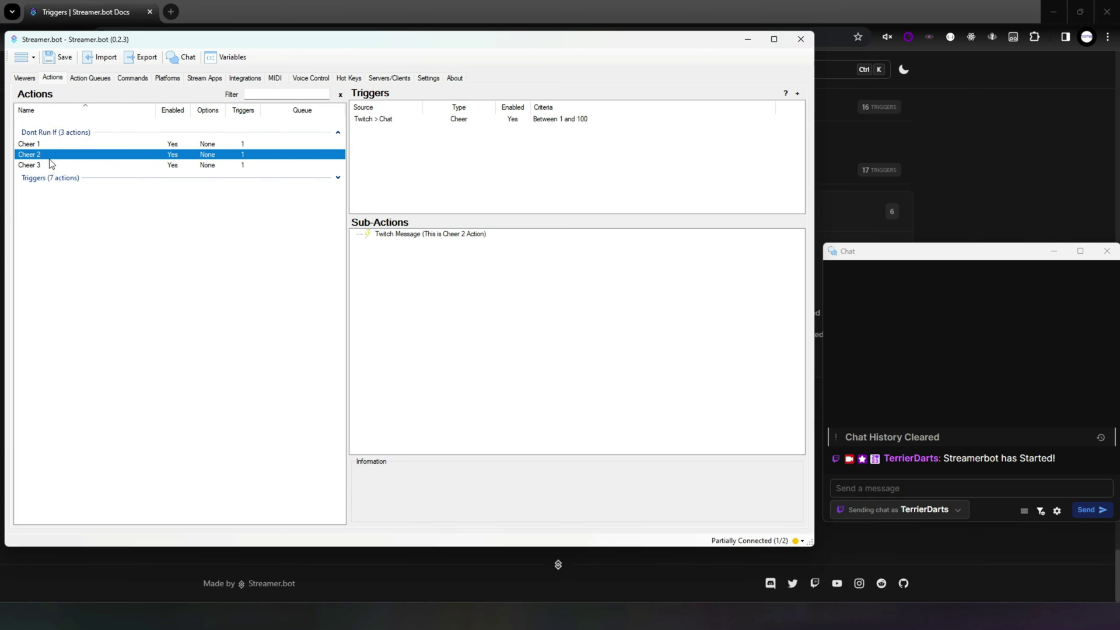
left_click(50, 165)
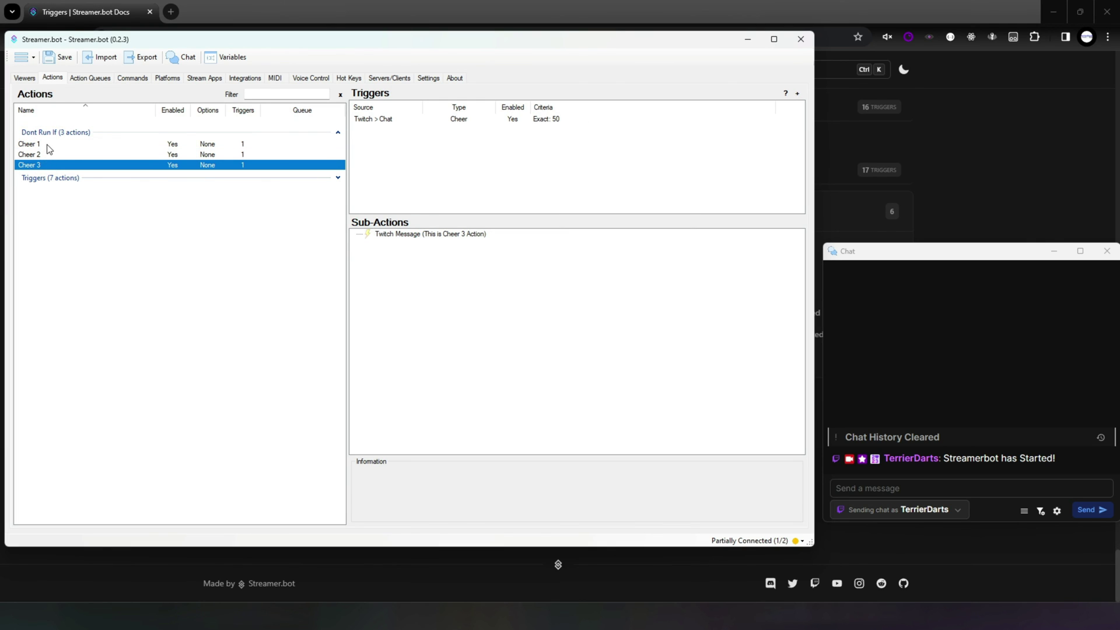
left_click(49, 146)
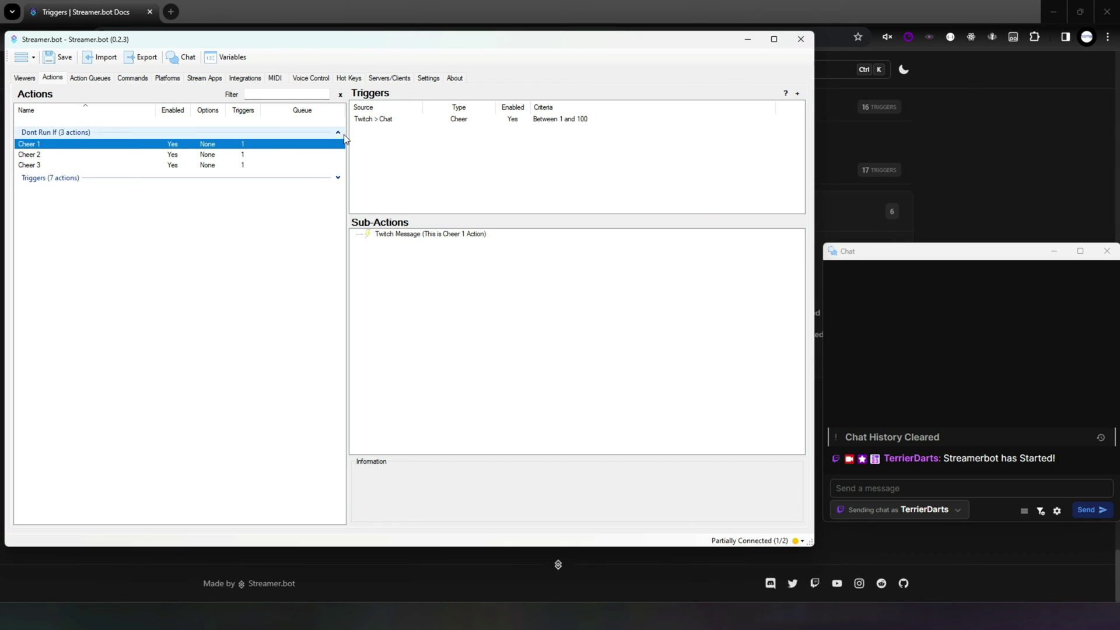
left_click(555, 125)
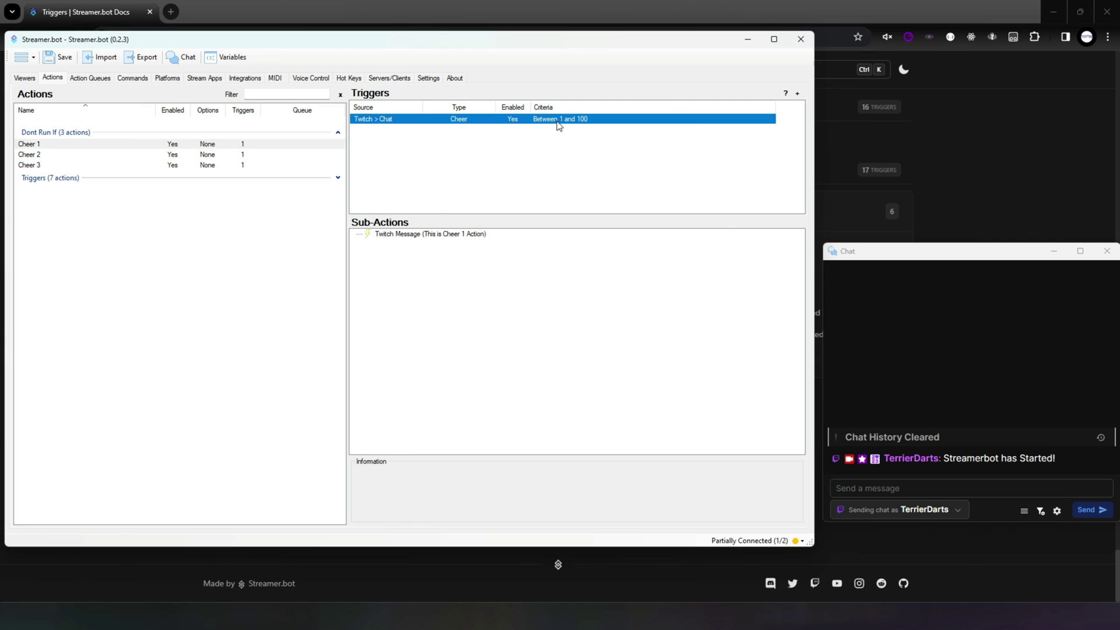
left_click(55, 157)
left_click(494, 121)
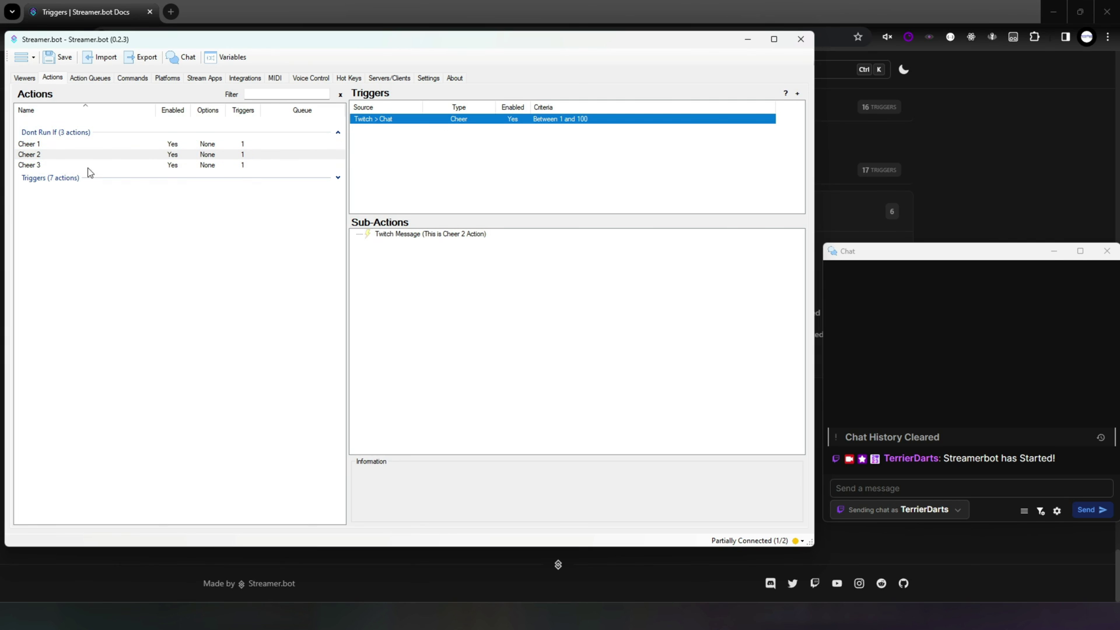
left_click(40, 165)
left_click(514, 120)
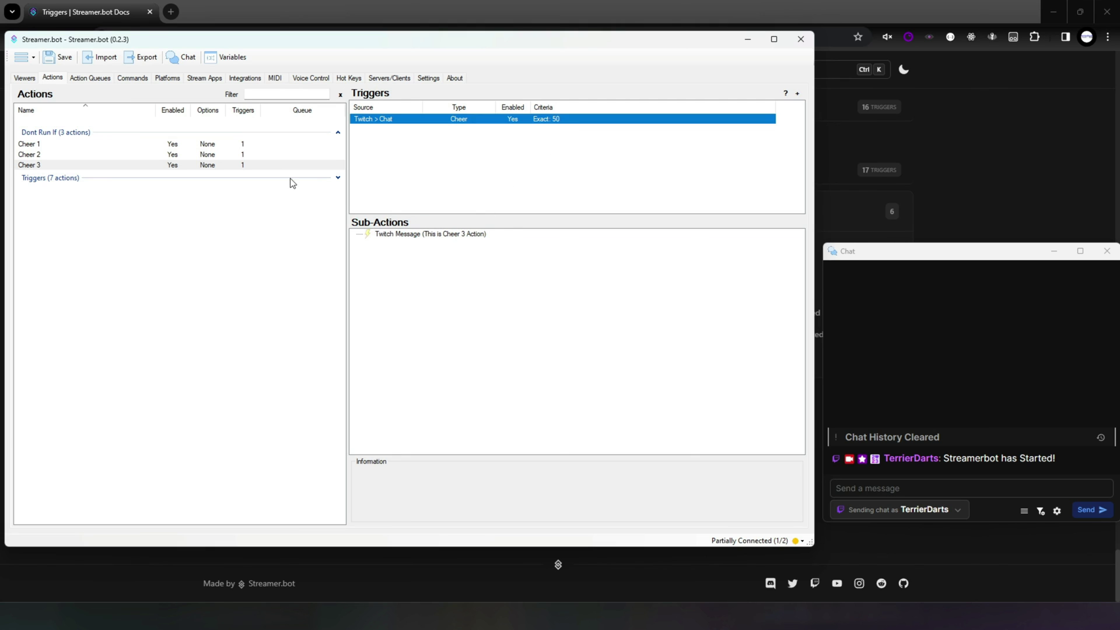
Inspect the Don't Run If exclusions of Cheer 2's trigger, simulate its cheer event and check the responses in the Chat window
left_click(29, 155)
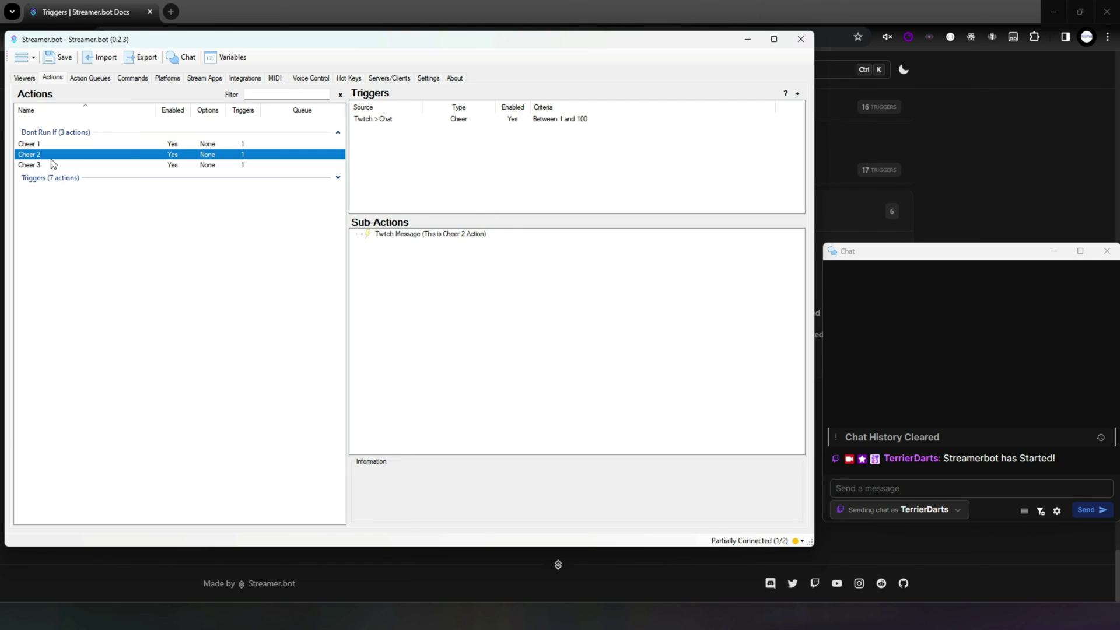
left_click(429, 119)
right_click(429, 120)
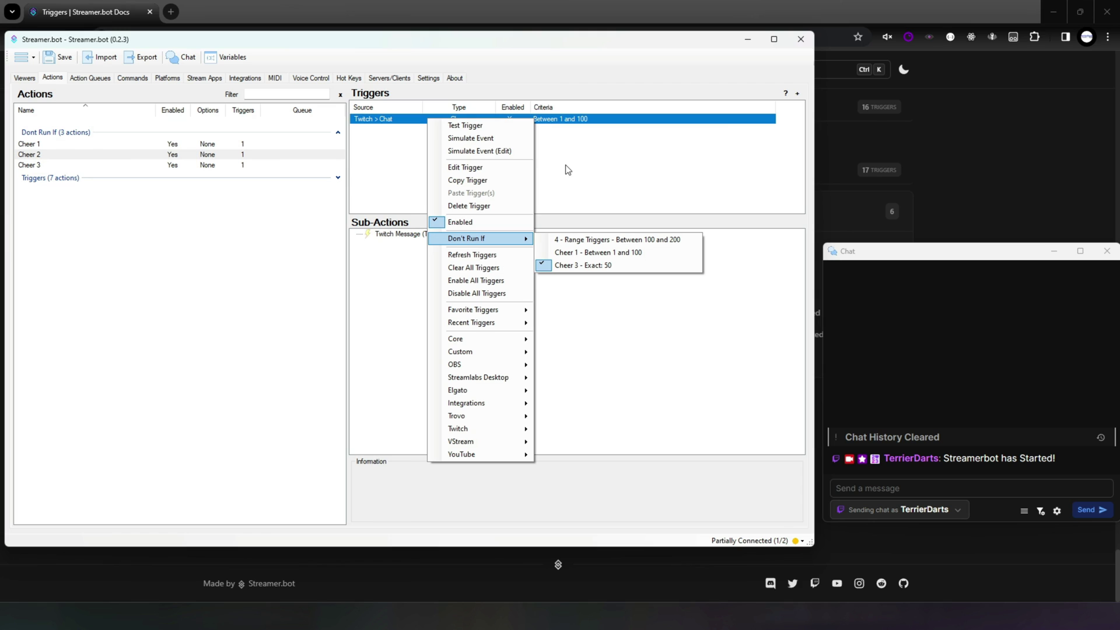
left_click(476, 139)
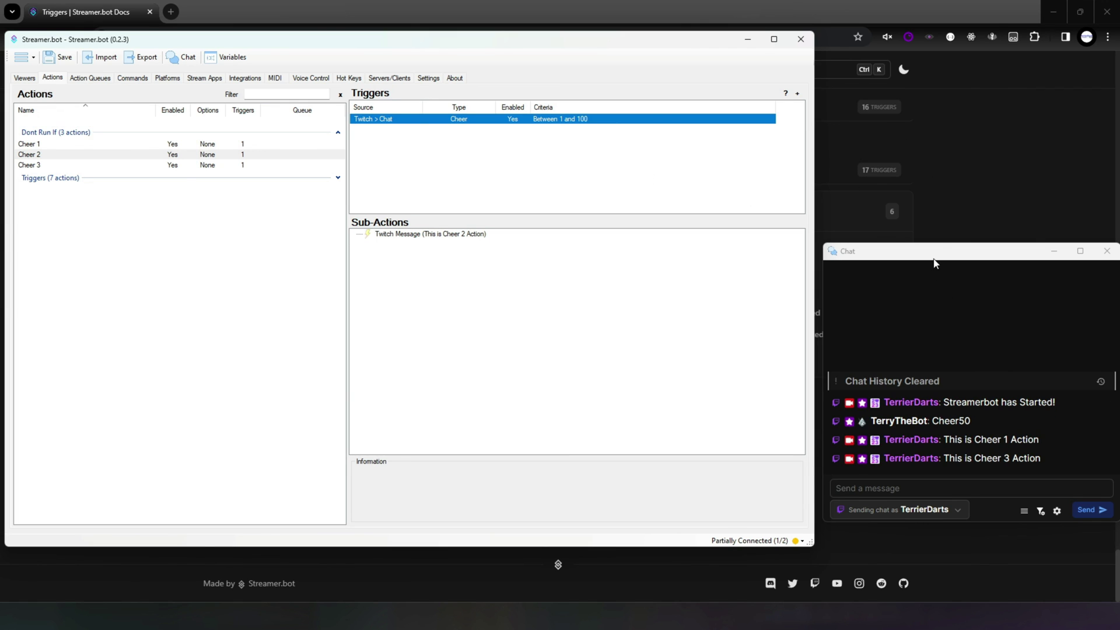
left_click_drag(933, 261, 574, 148)
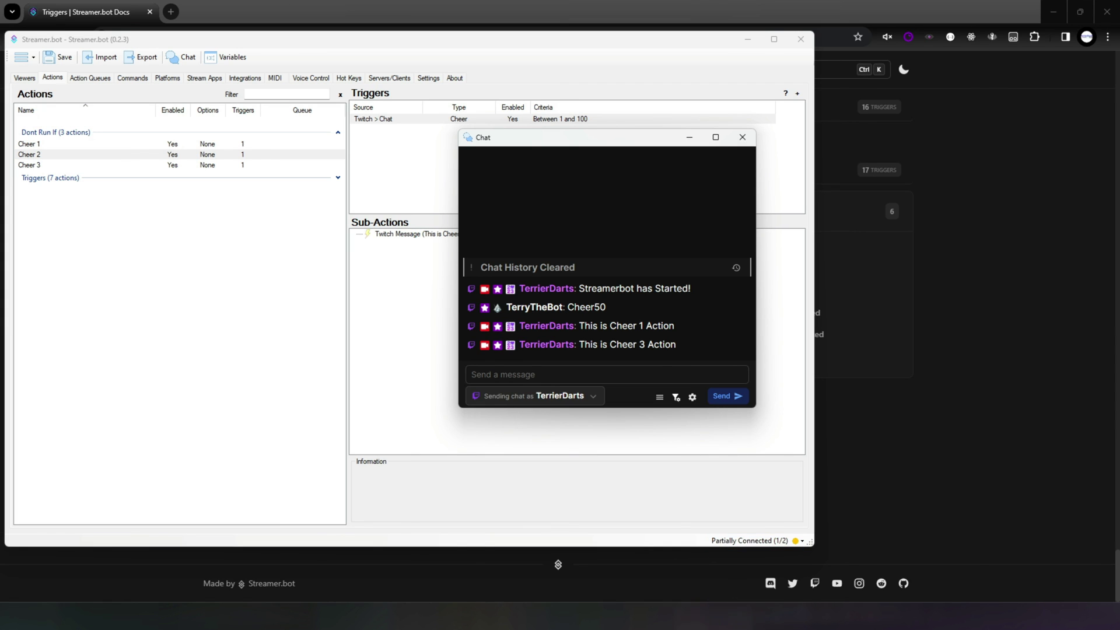
left_click(732, 583)
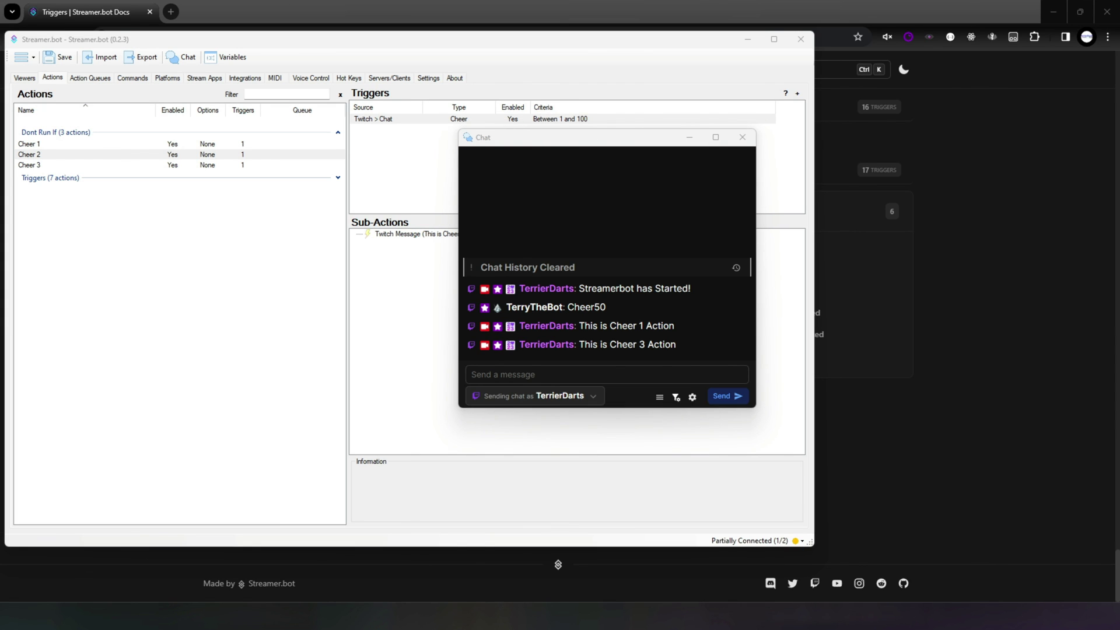